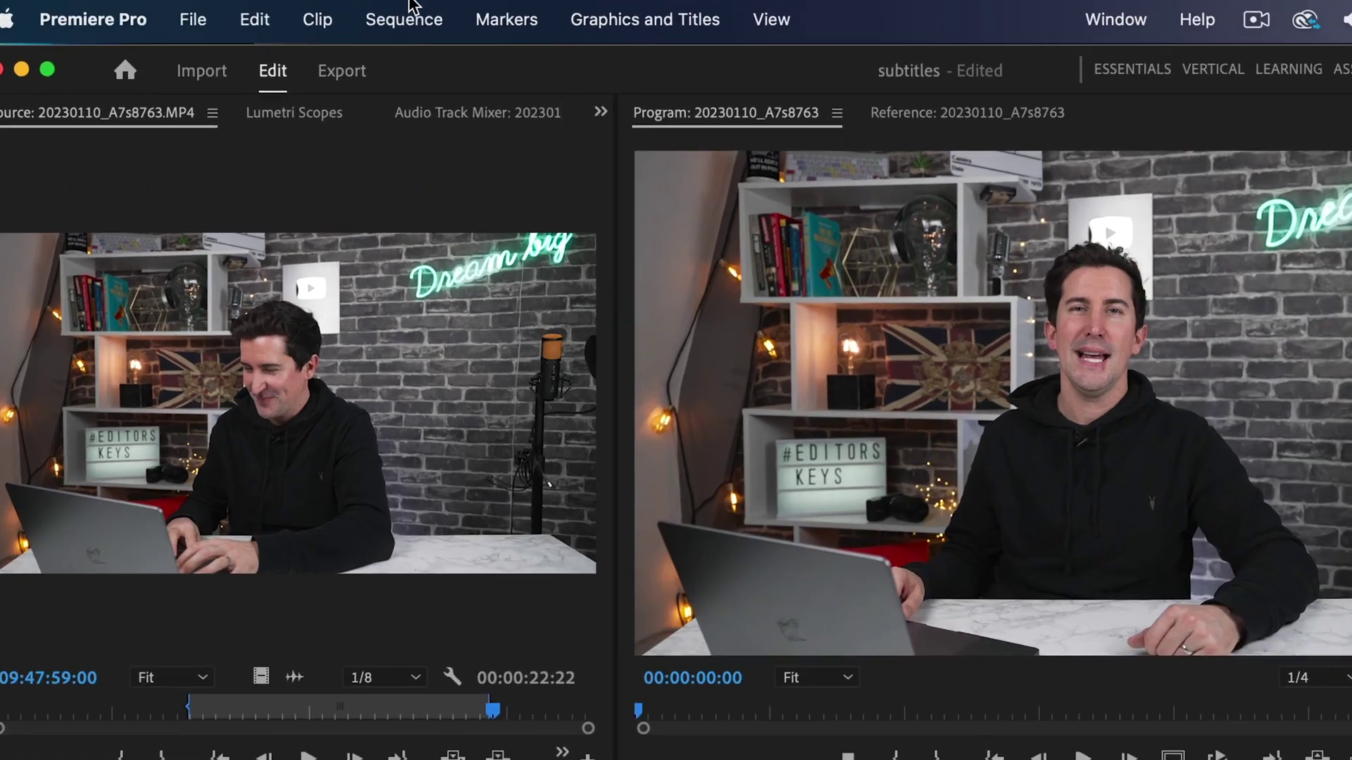
Step: Transcribe the sequence in English from the Mix audio track, with separate speakers labelled
left_click(295, 10)
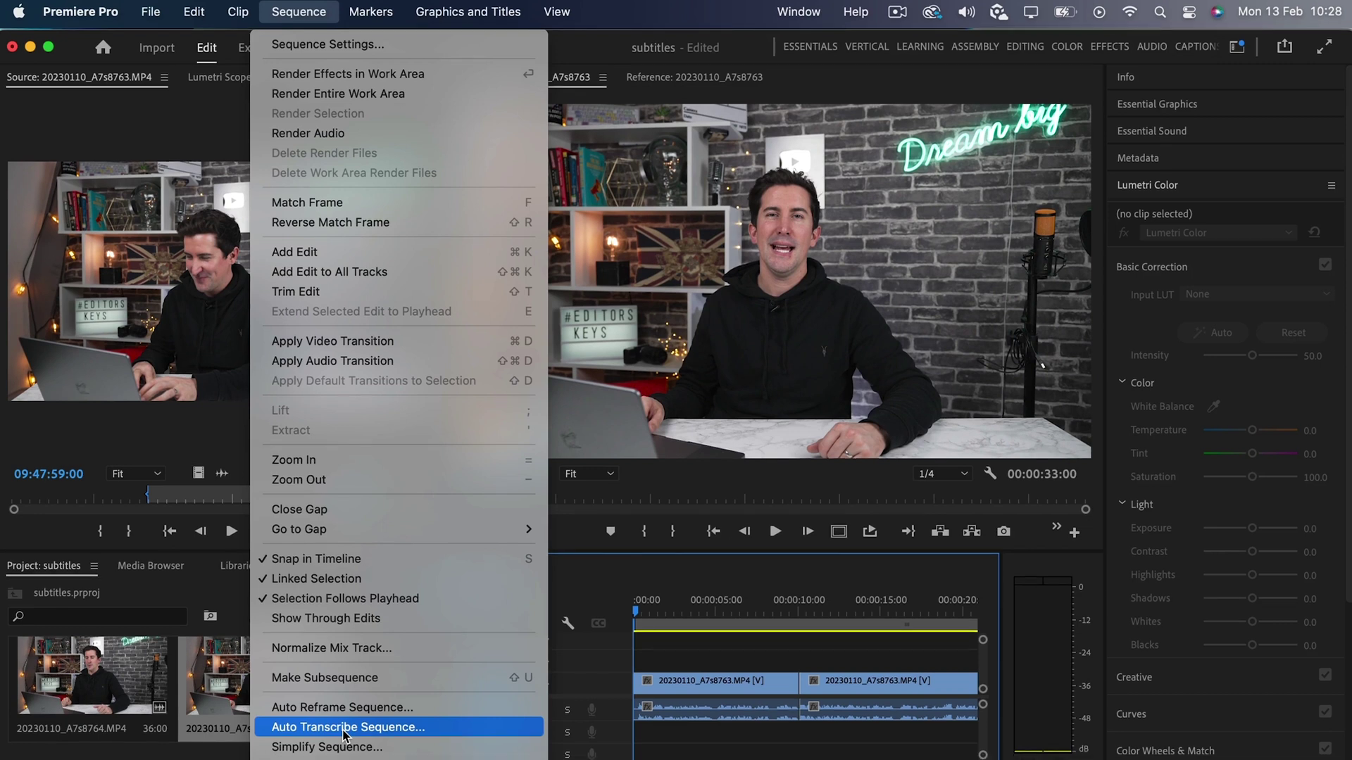
mouse_move(798, 12)
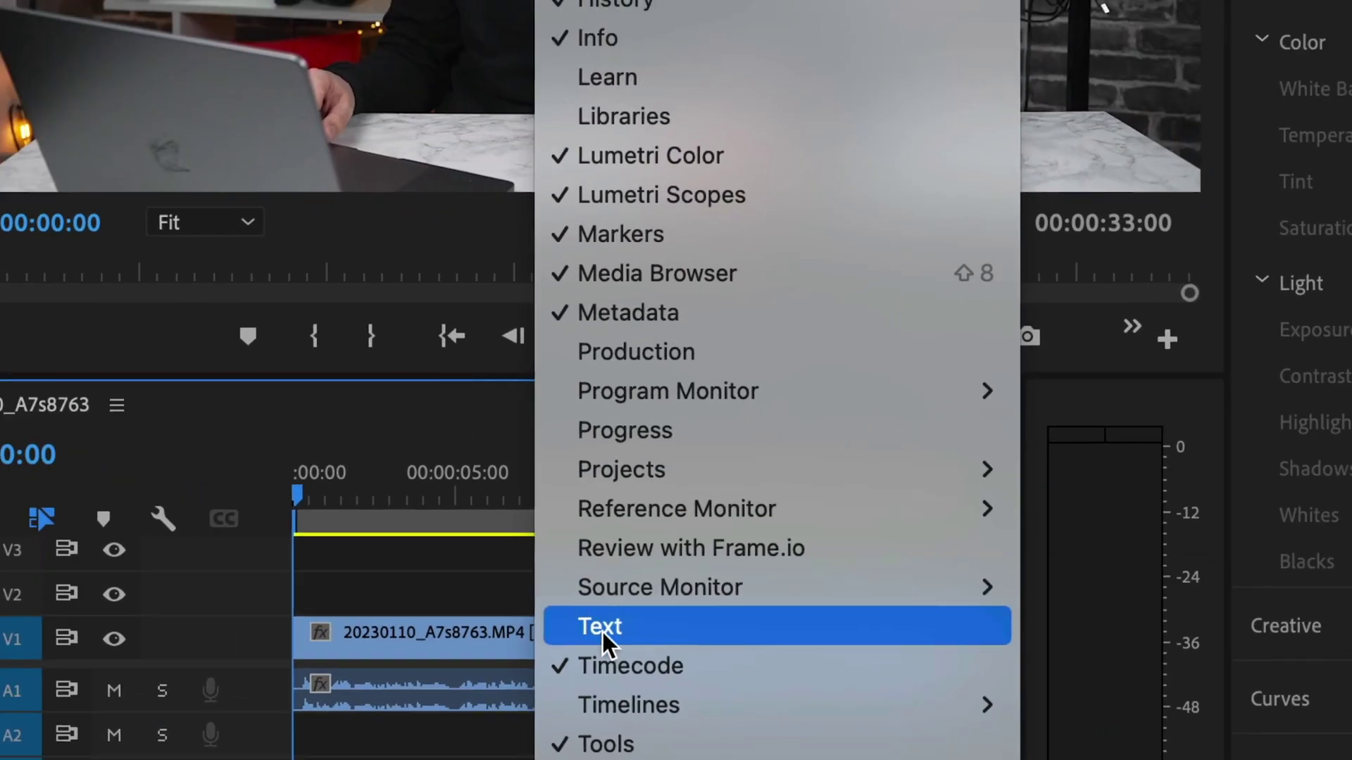
left_click(572, 618)
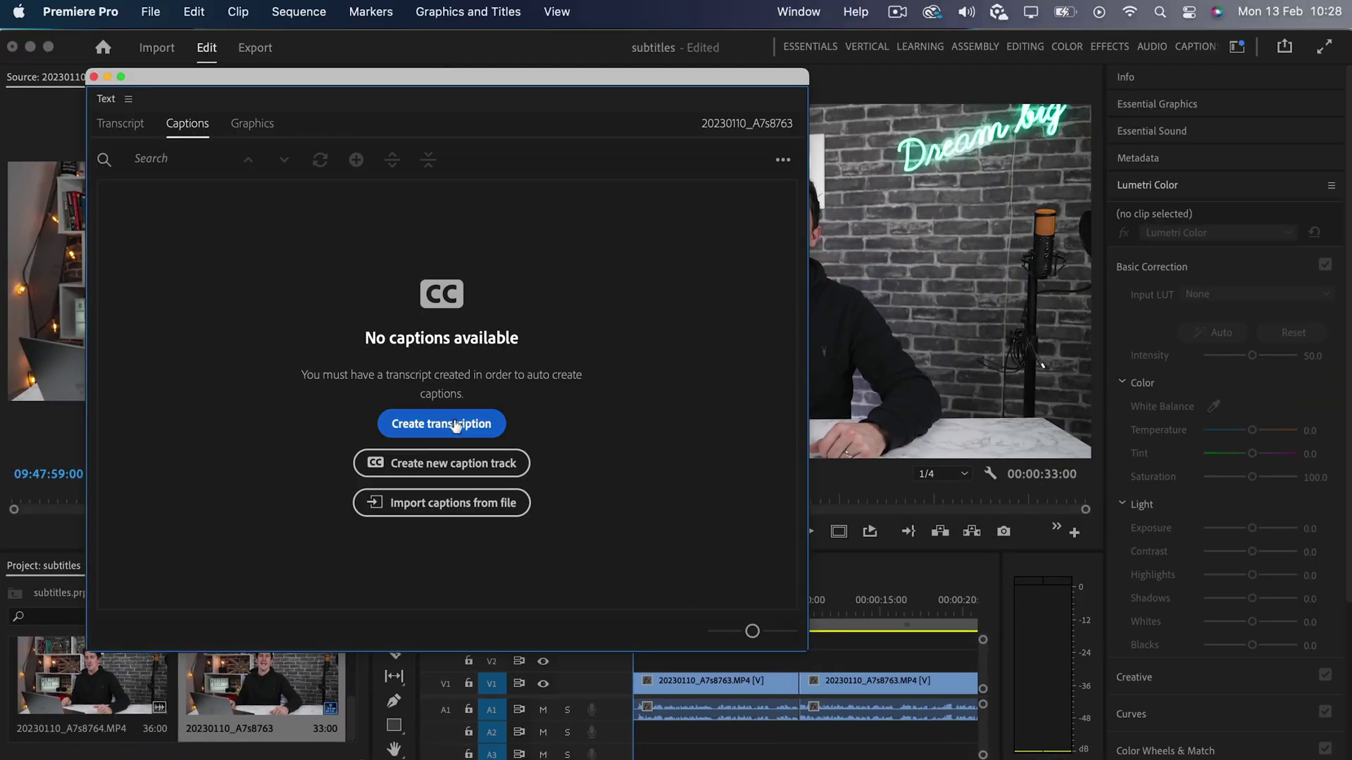
left_click(456, 426)
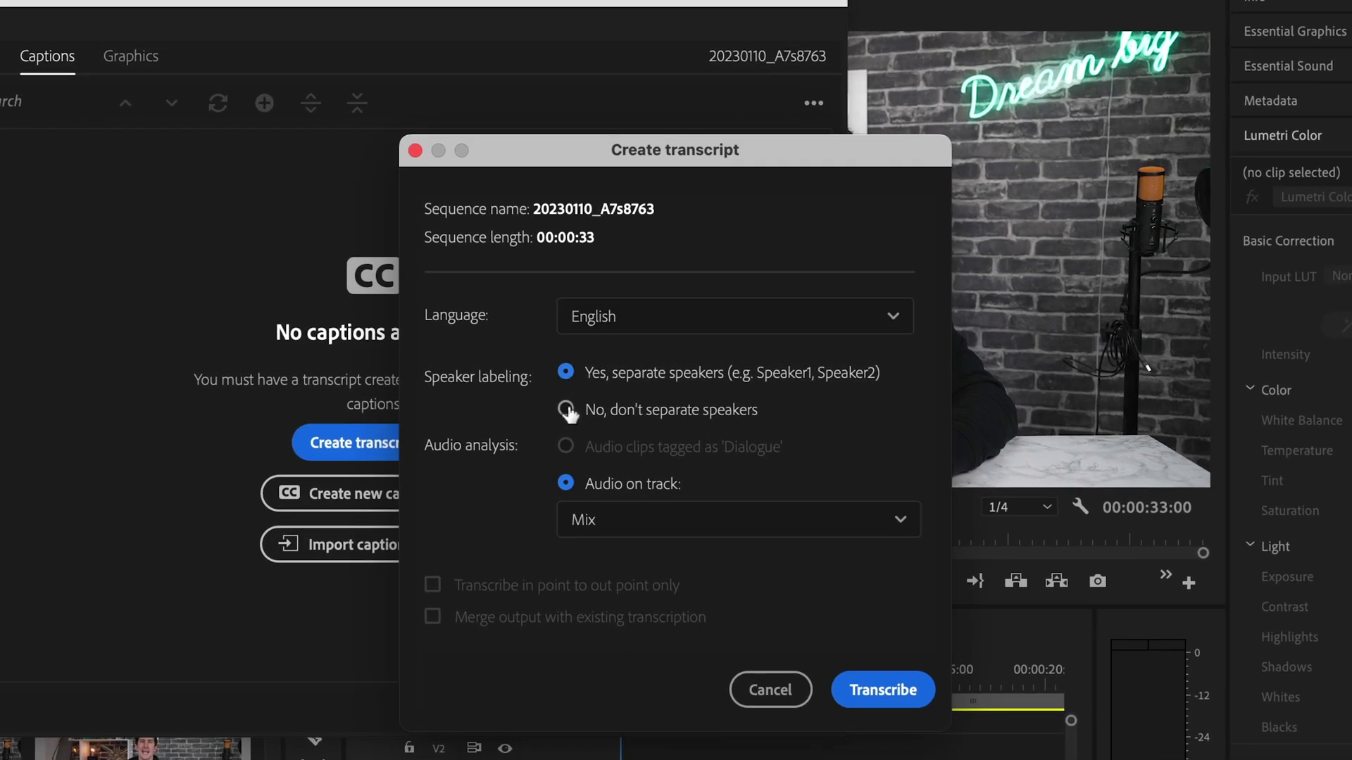
left_click(590, 519)
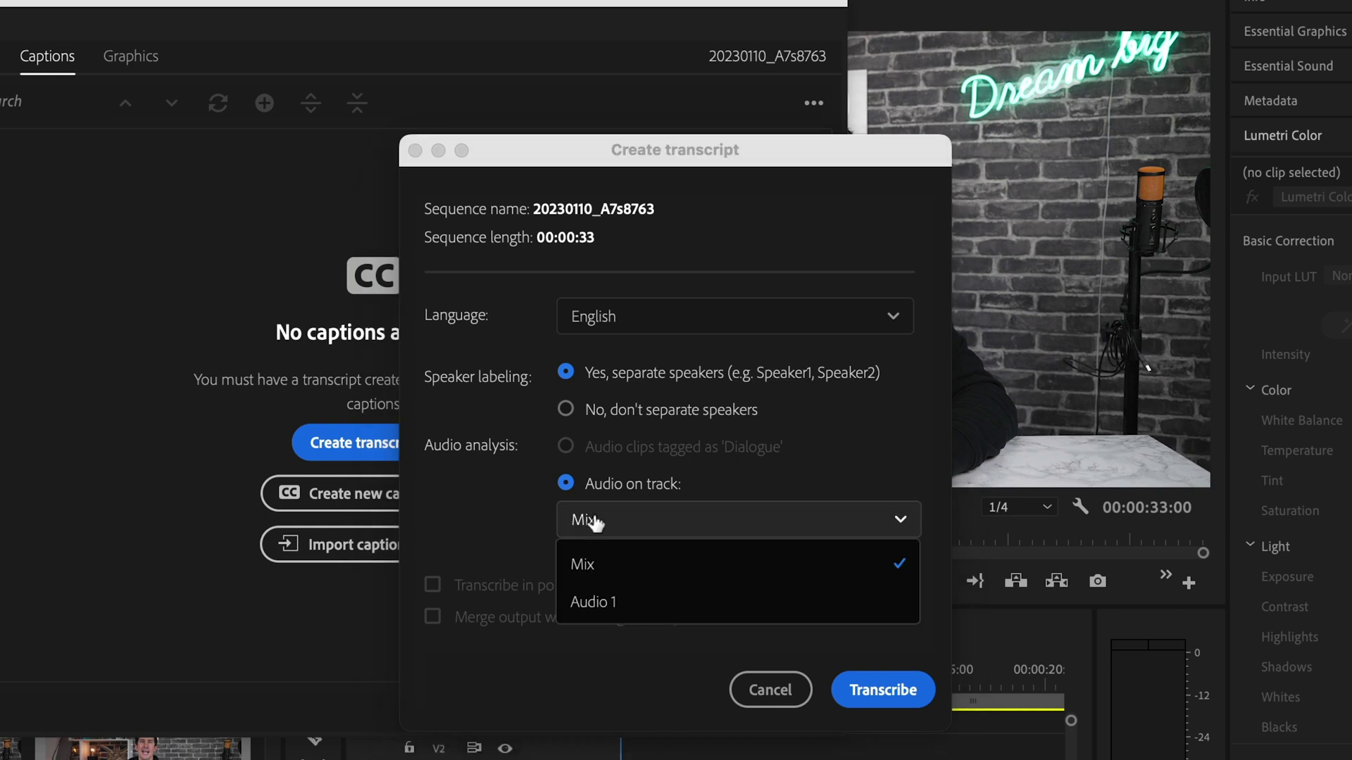
left_click(593, 567)
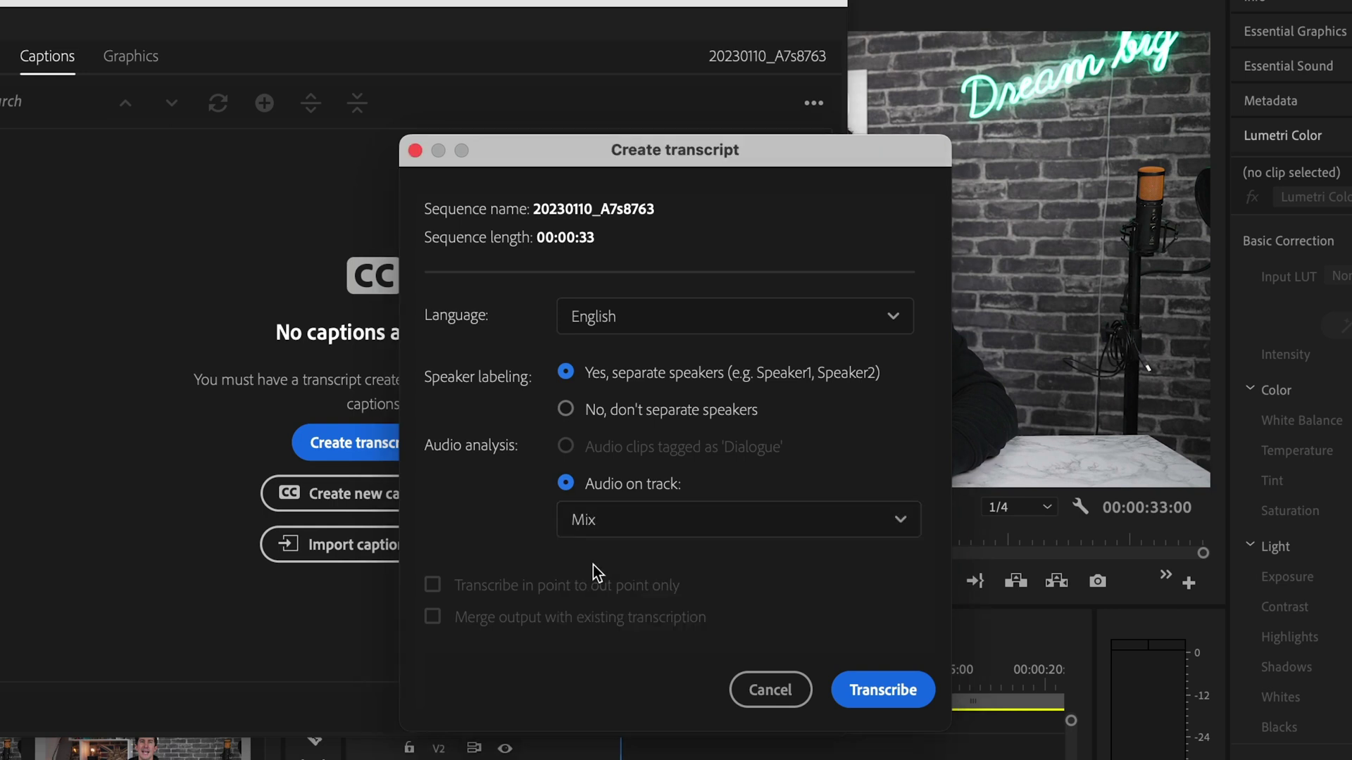
left_click(876, 689)
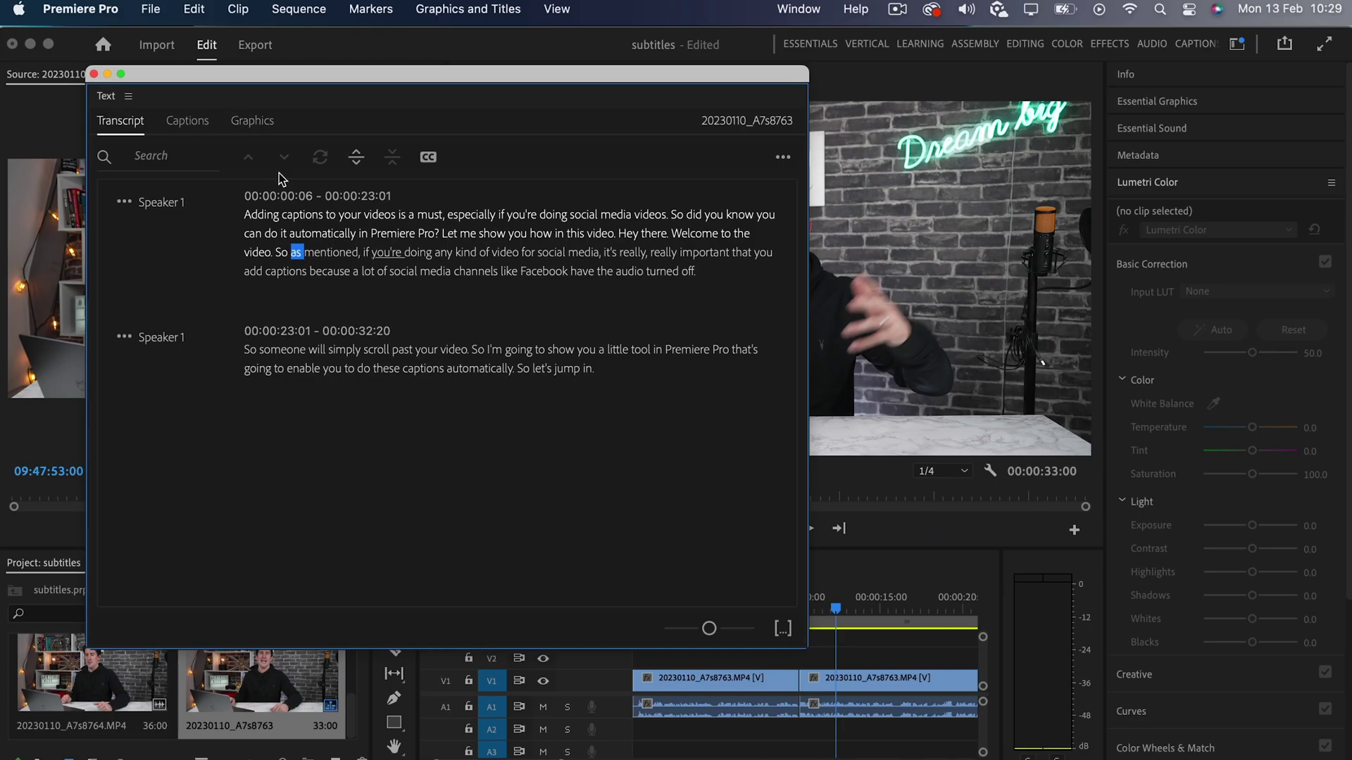
Step: Play part of the sequence to check it against the transcript and select the word "jump" in the last sentence
key("space")
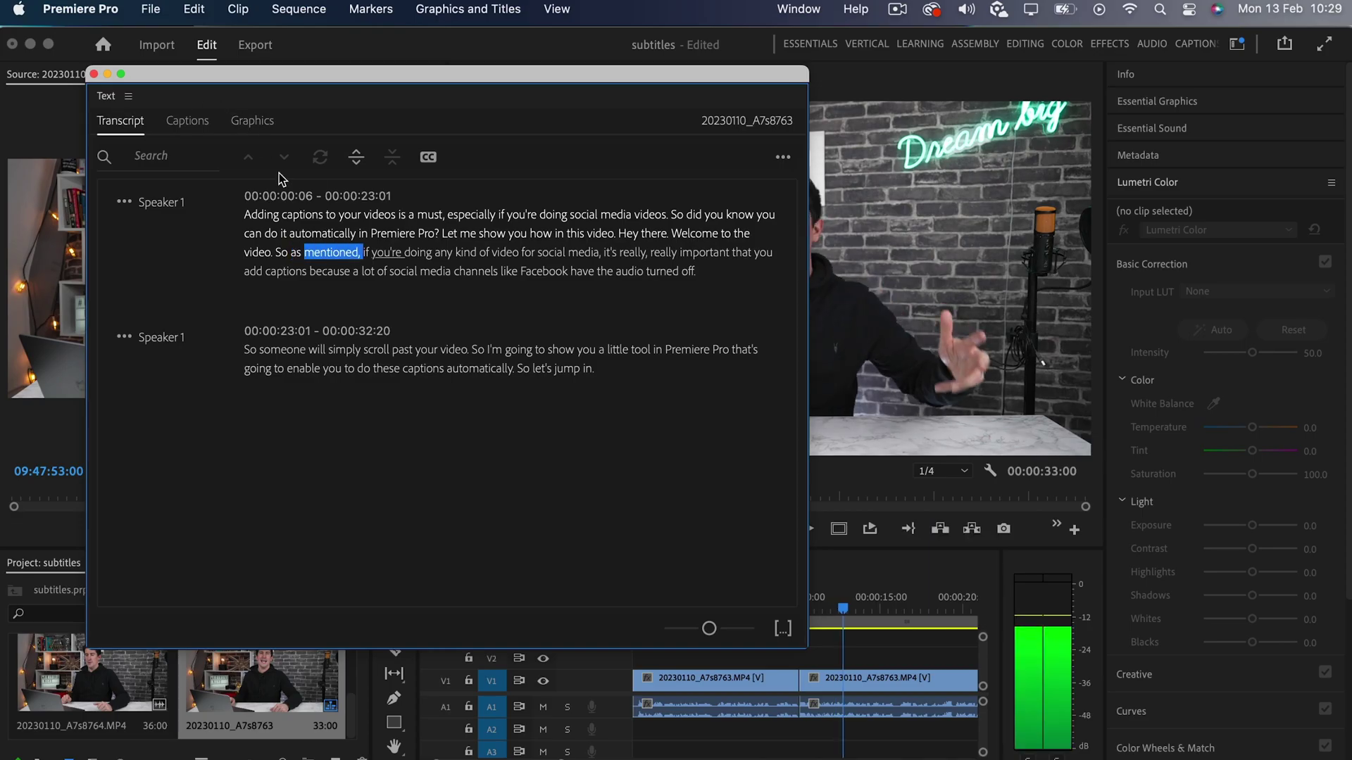
key("space")
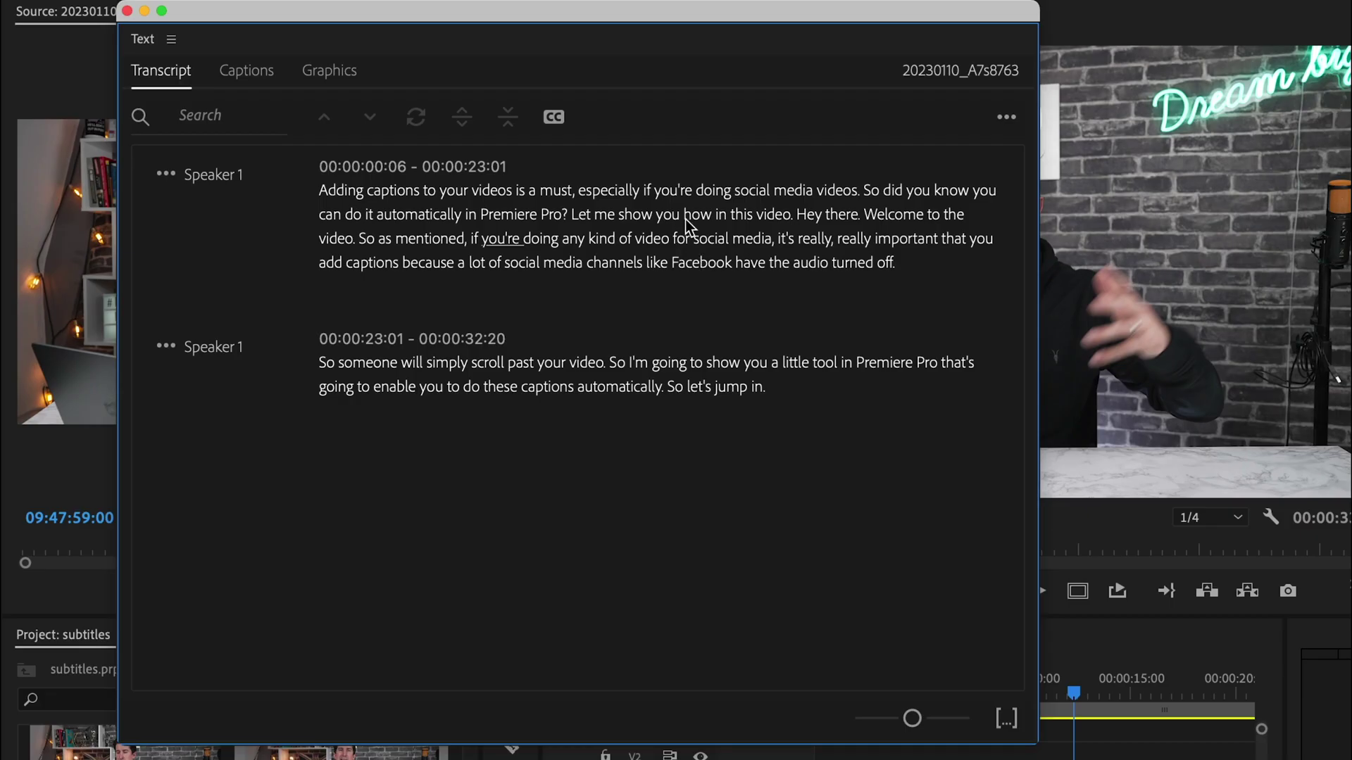
double_click(734, 388)
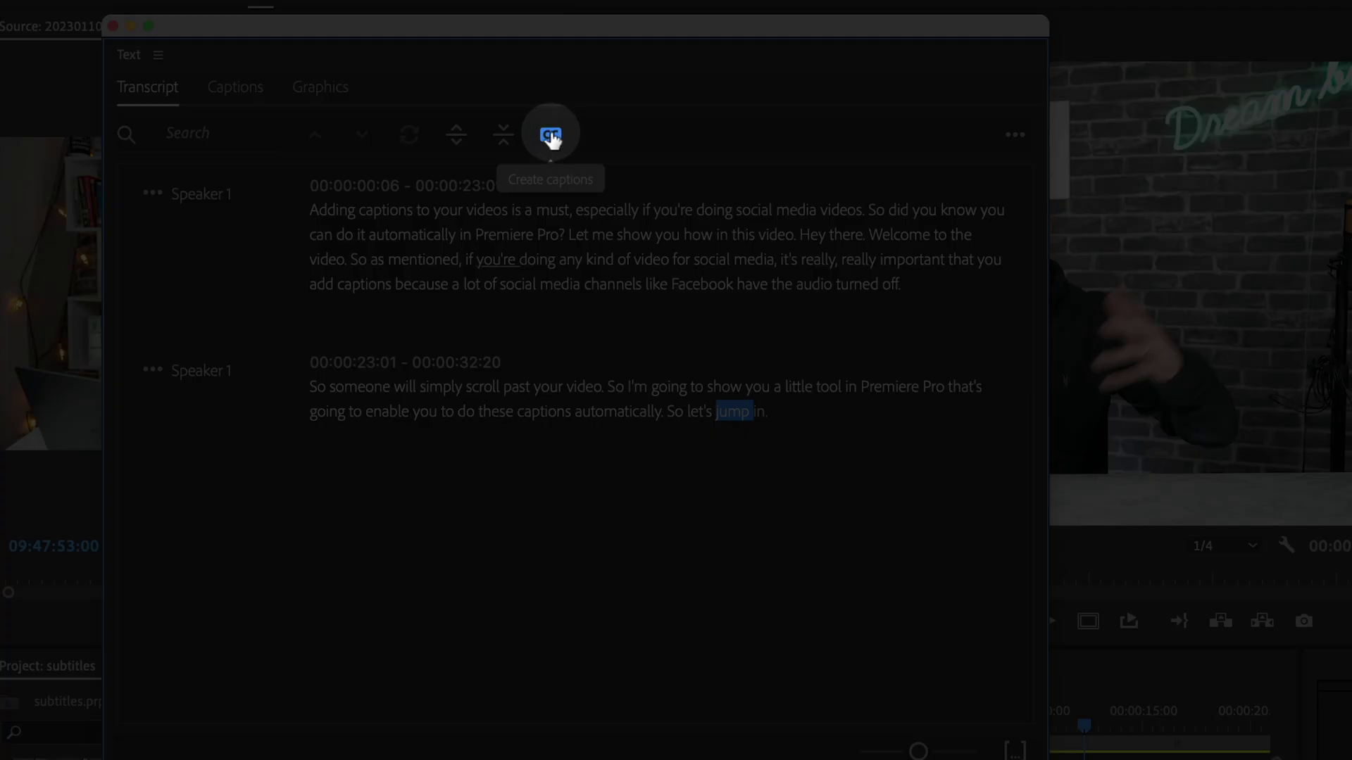
Step: Create captions from the transcript with the Subtitle default preset
left_click(551, 135)
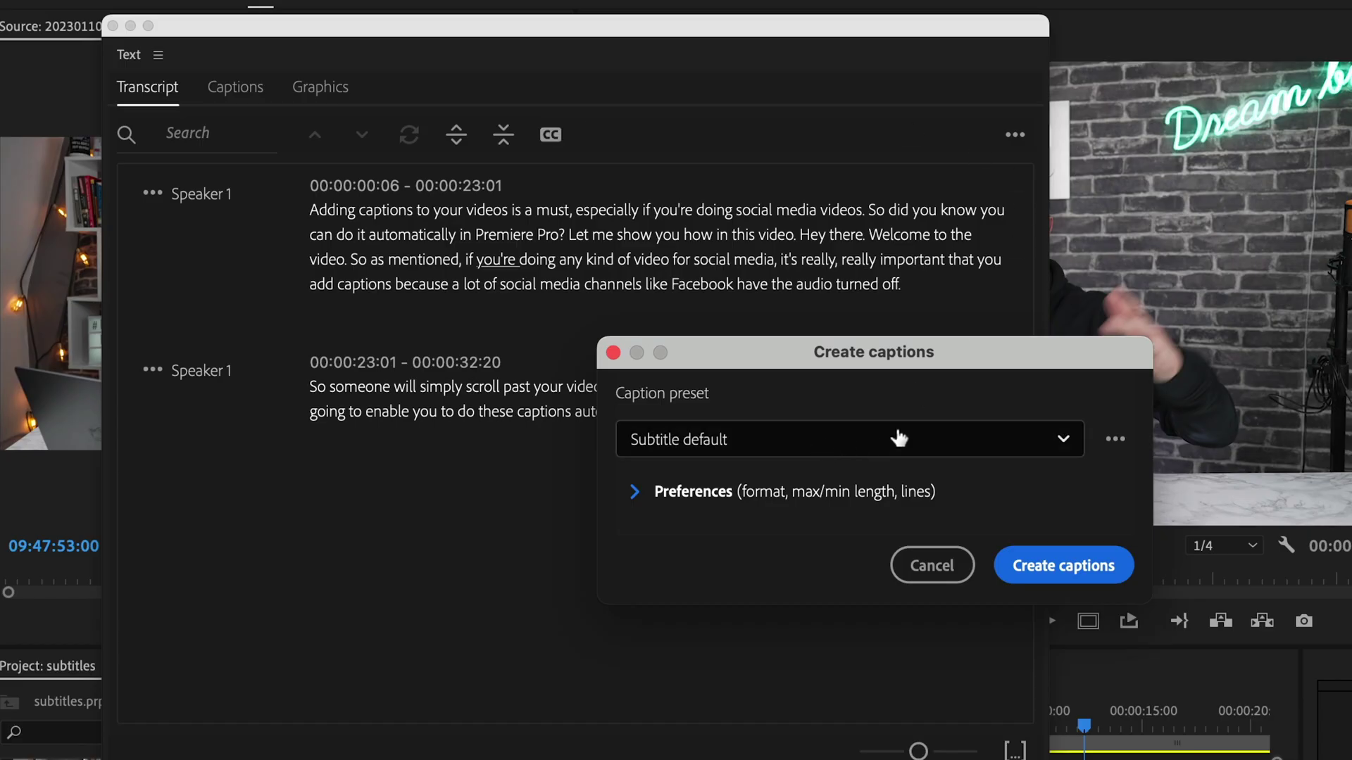
left_click(1056, 440)
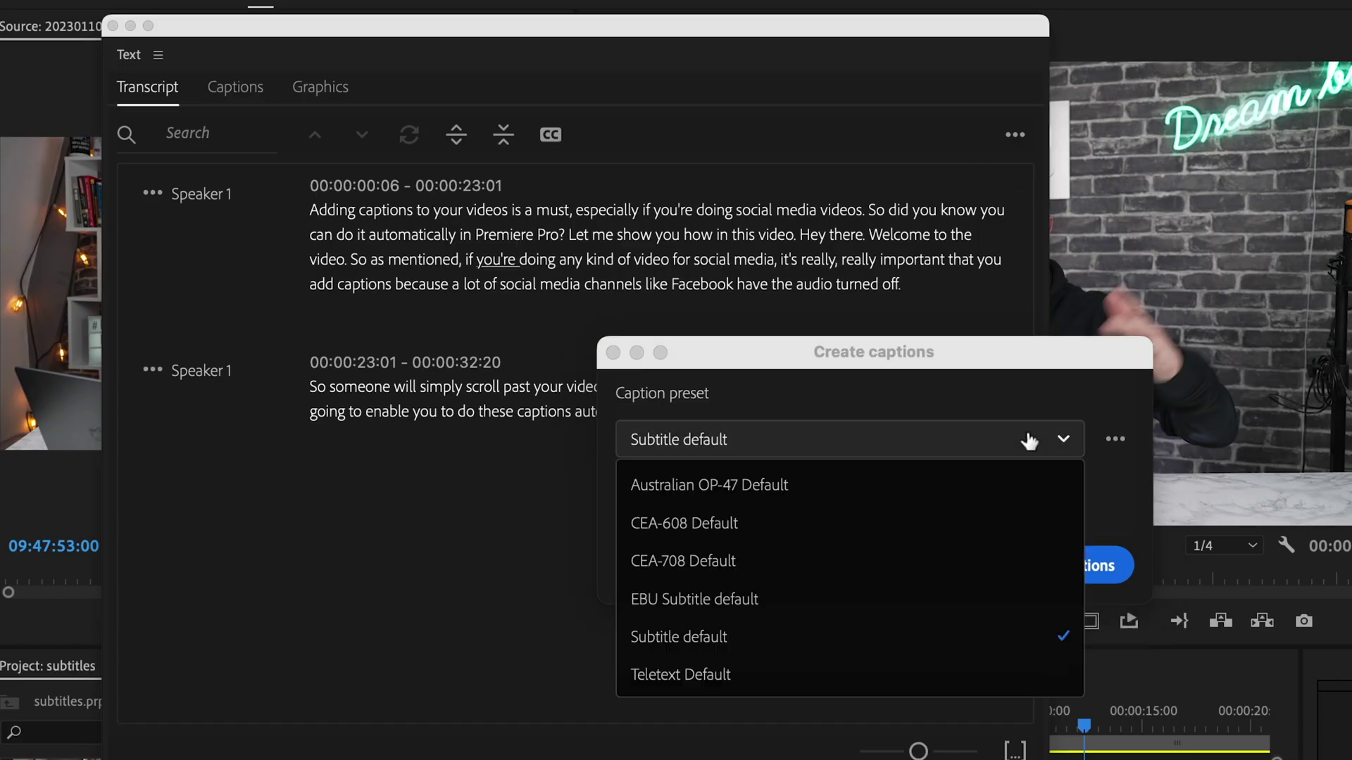
left_click(711, 655)
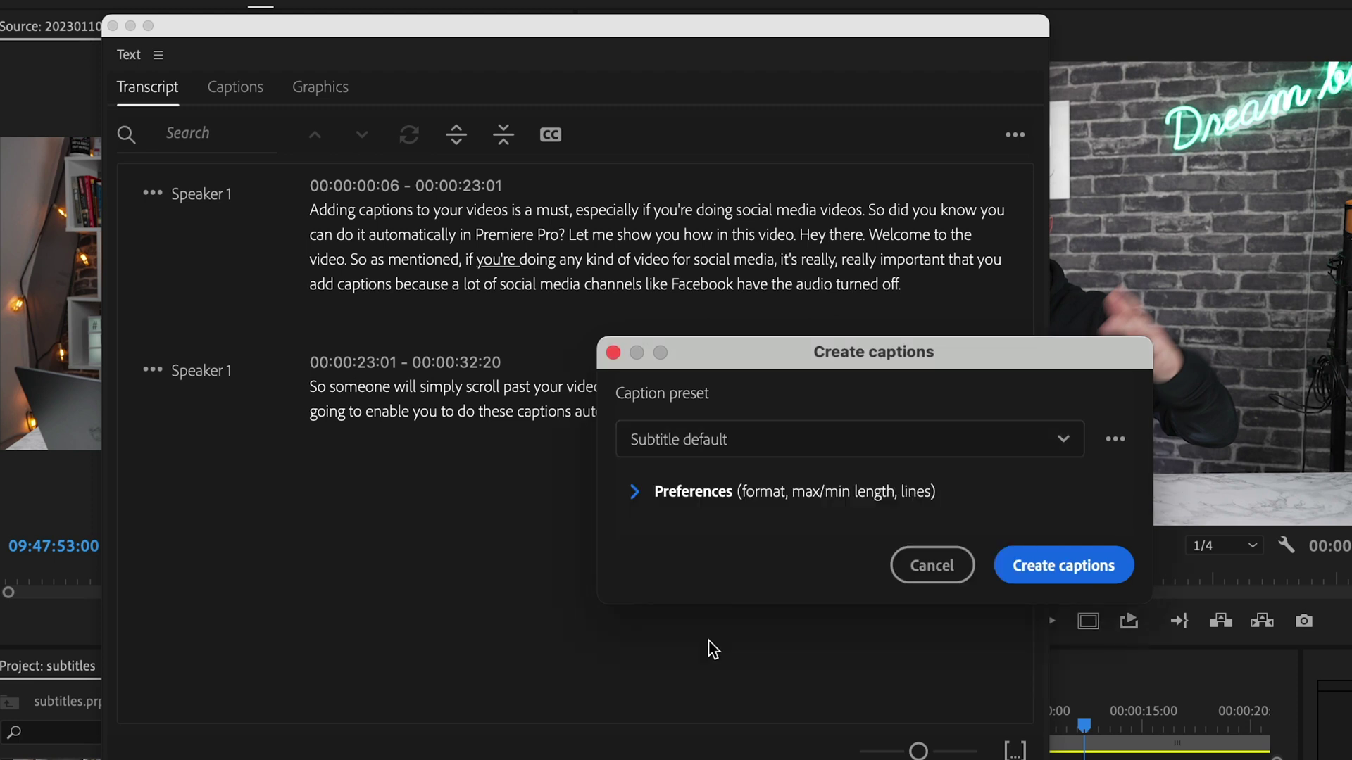
left_click(635, 493)
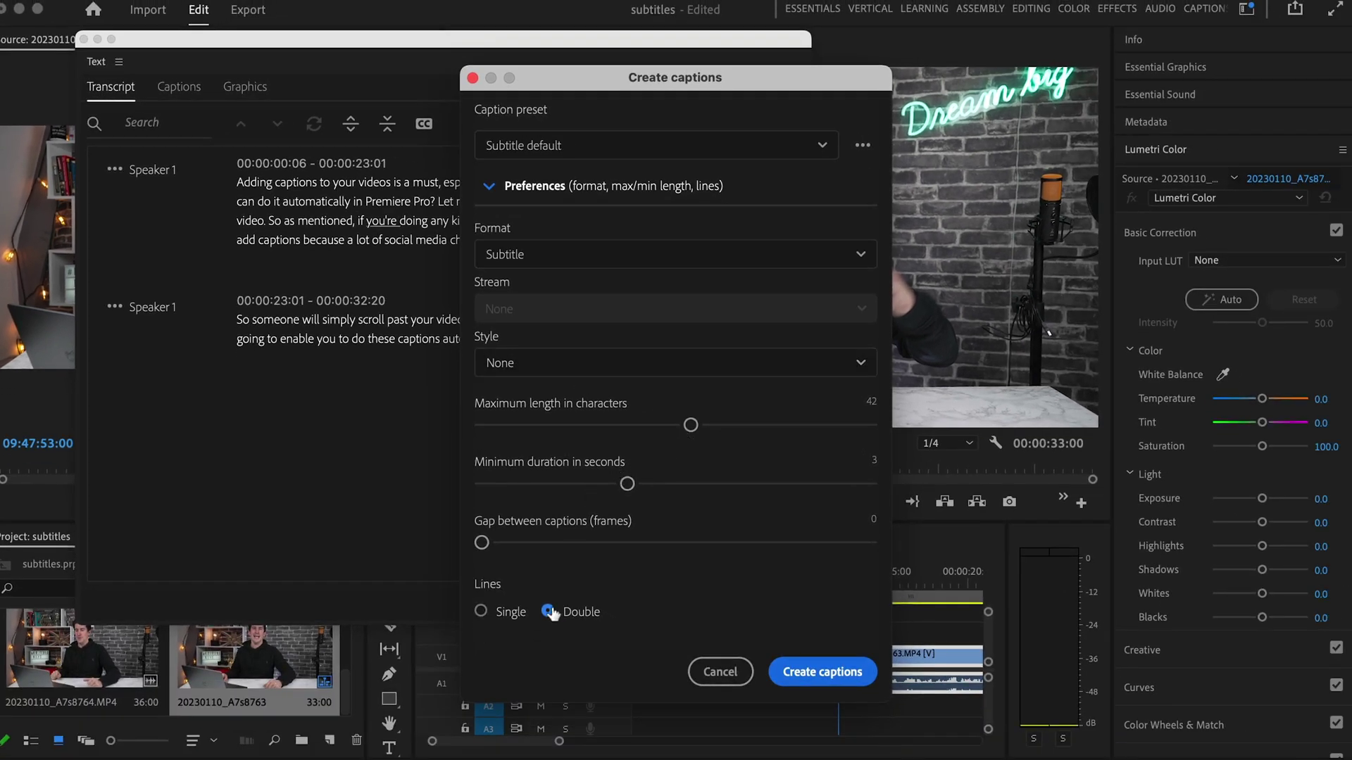
left_click(825, 672)
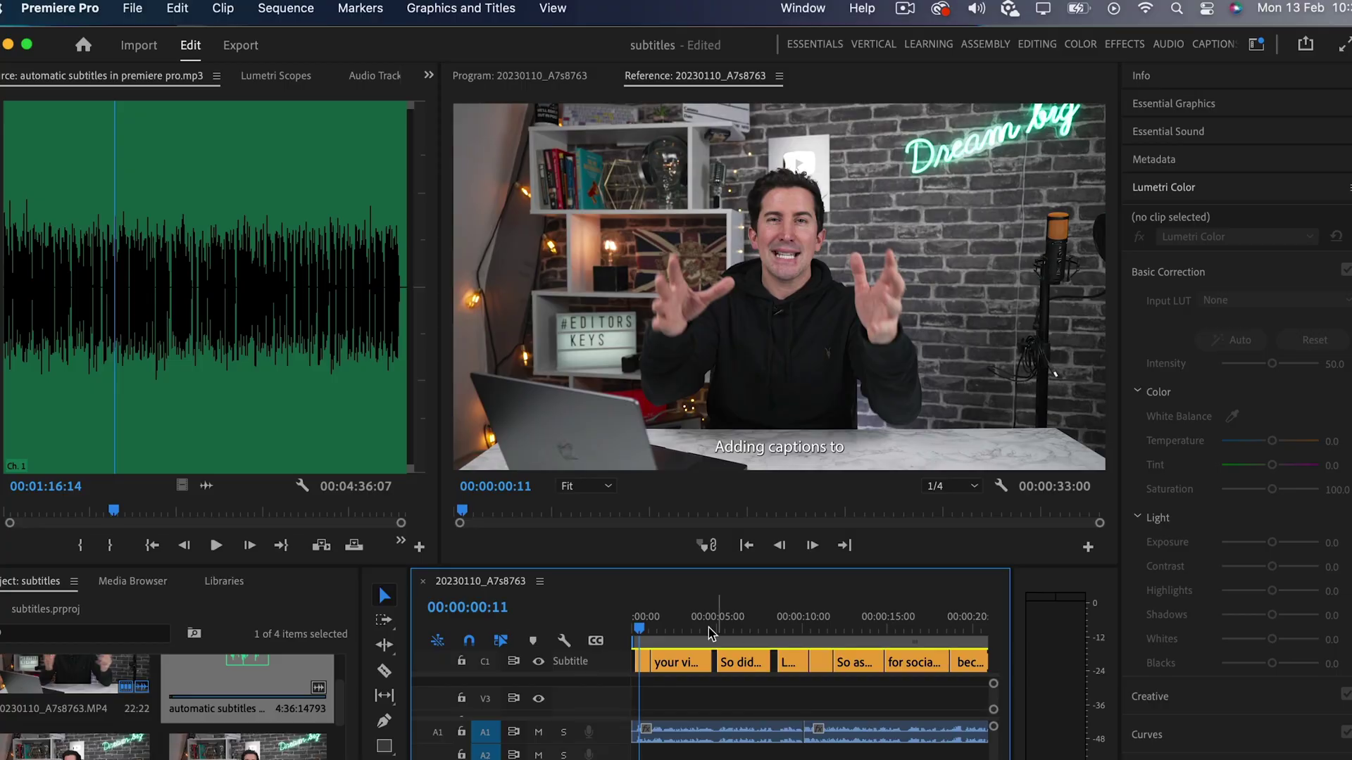
Step: Style the first caption in ITC Avant Garde Gothic LT Bold with an orange-yellow fill and a black outer stroke of 4.0
double_click(643, 662)
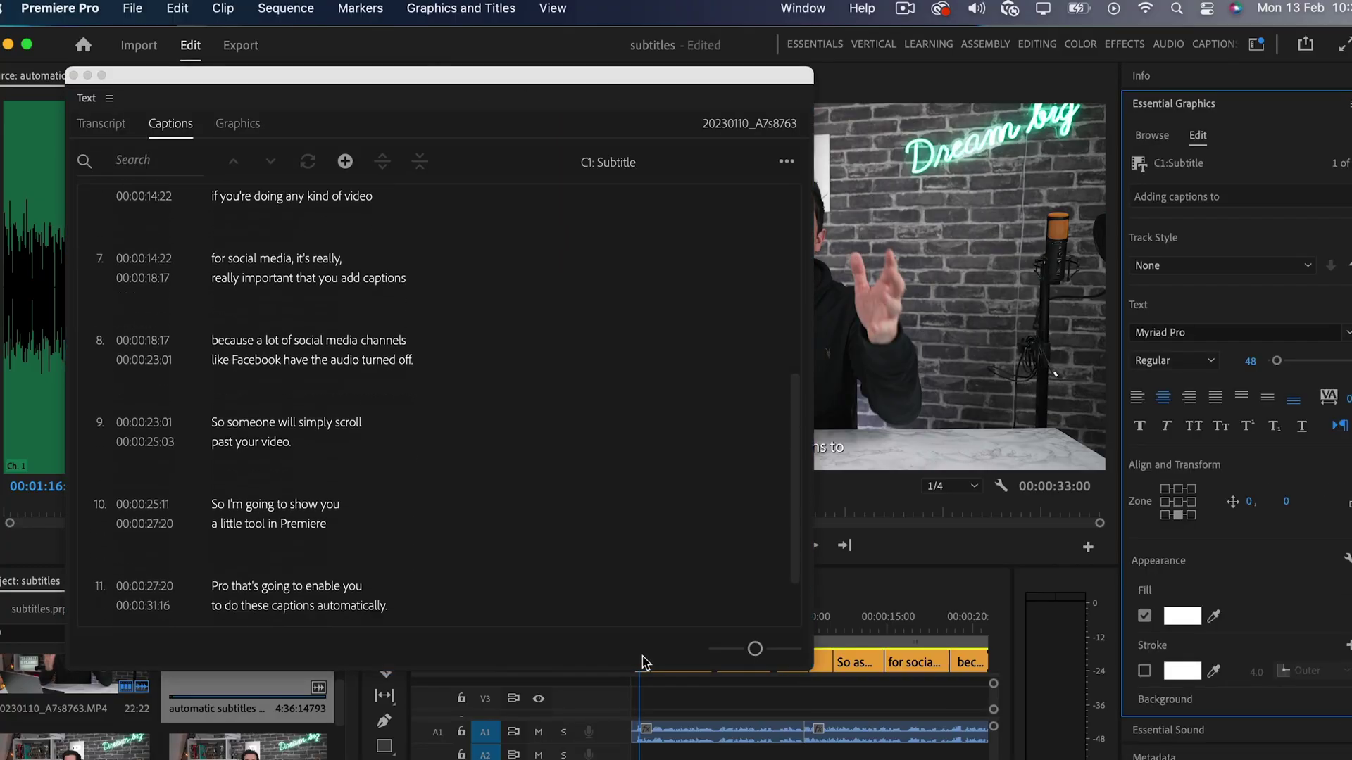
scroll(766, 267, "down", 3)
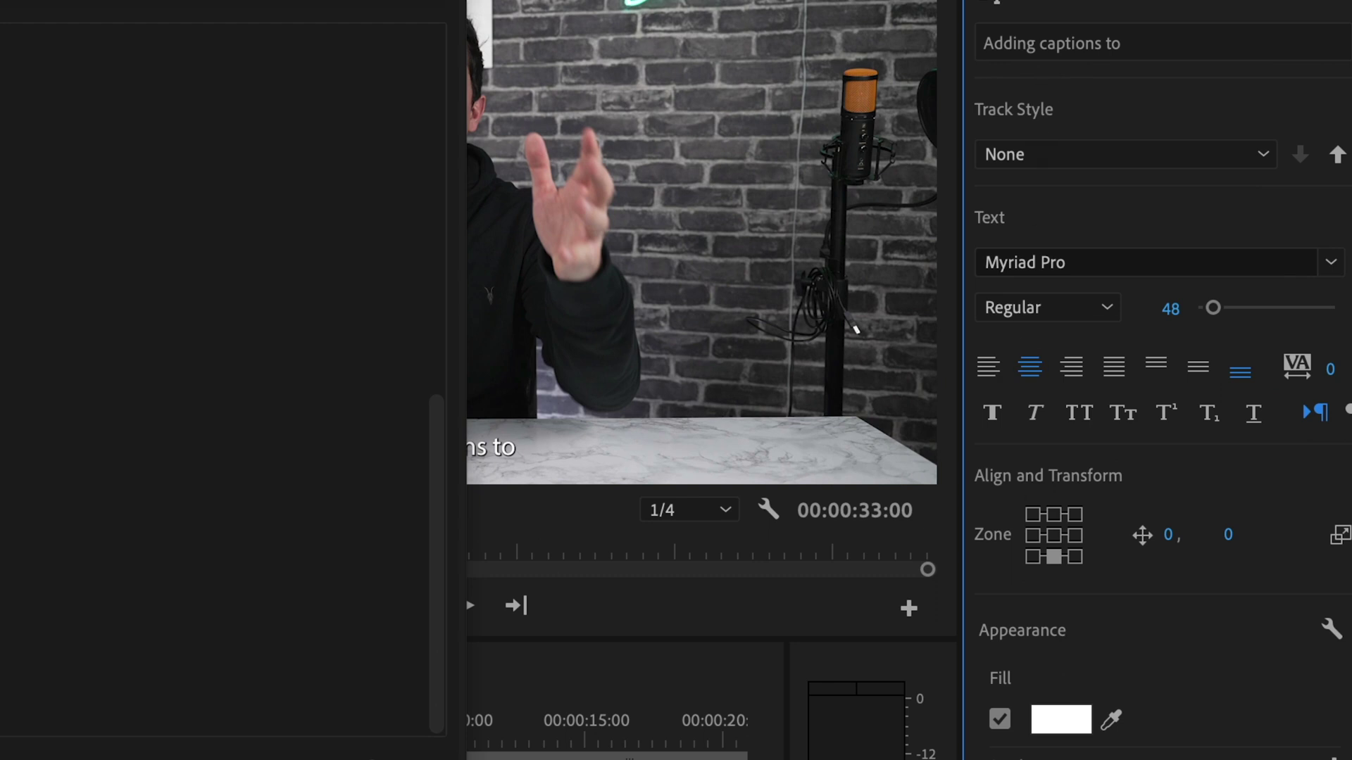
left_click_drag(296, 4, 0, 2)
left_click(1056, 262)
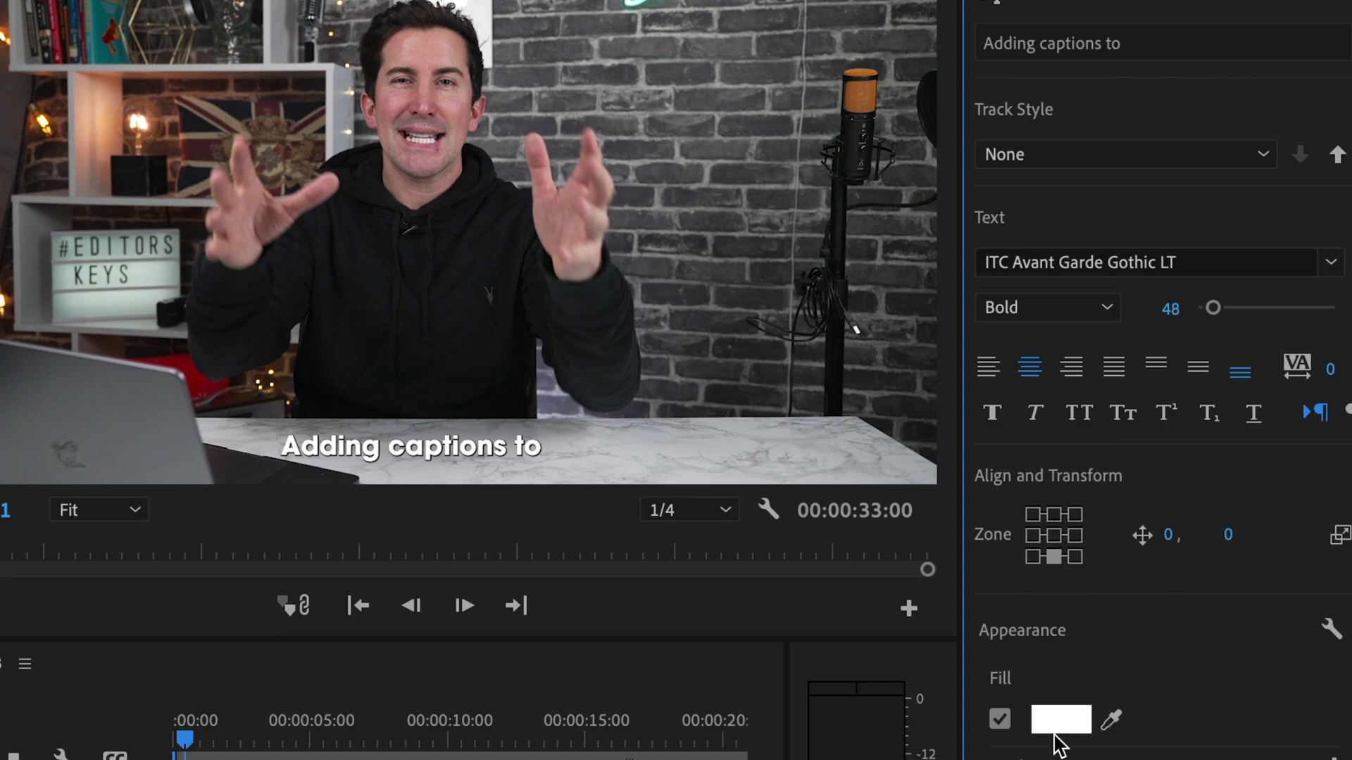
left_click(1060, 719)
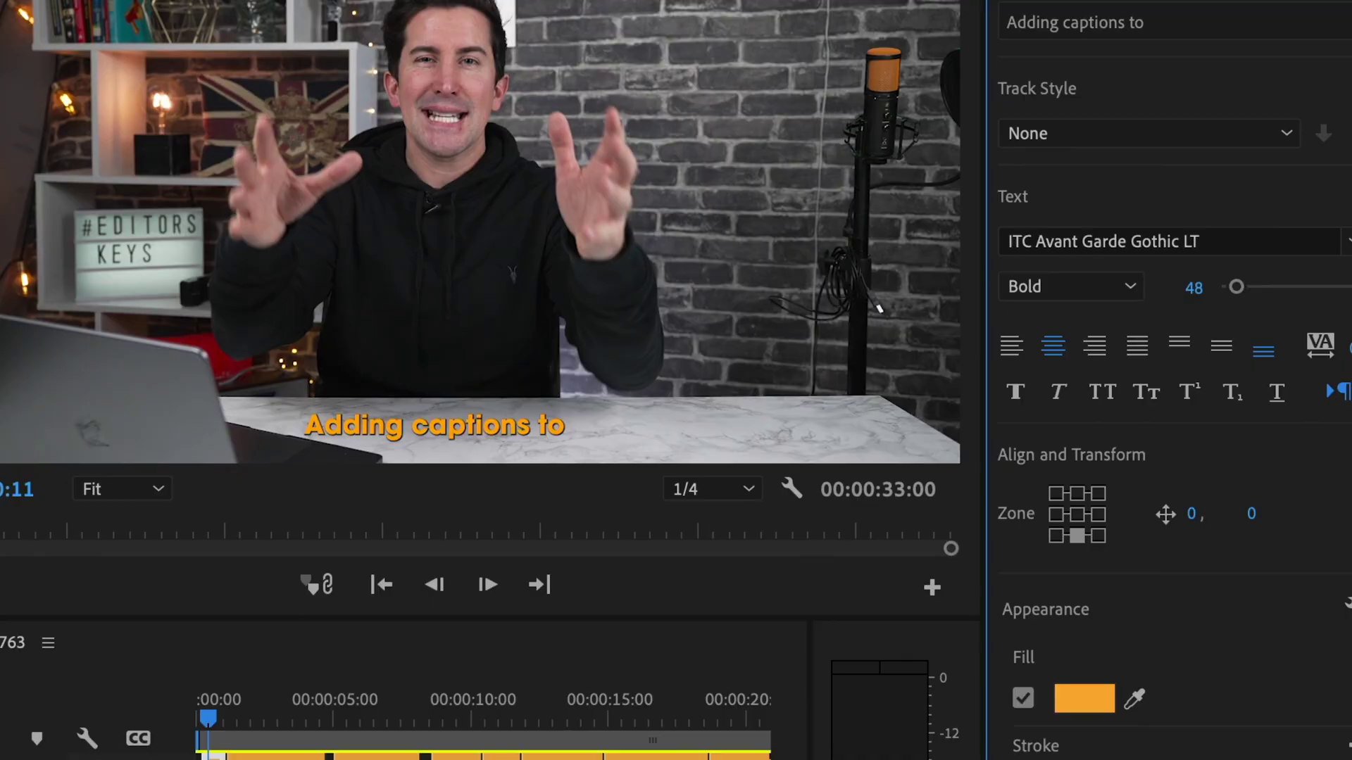
scroll(1169, 451, "down", 2)
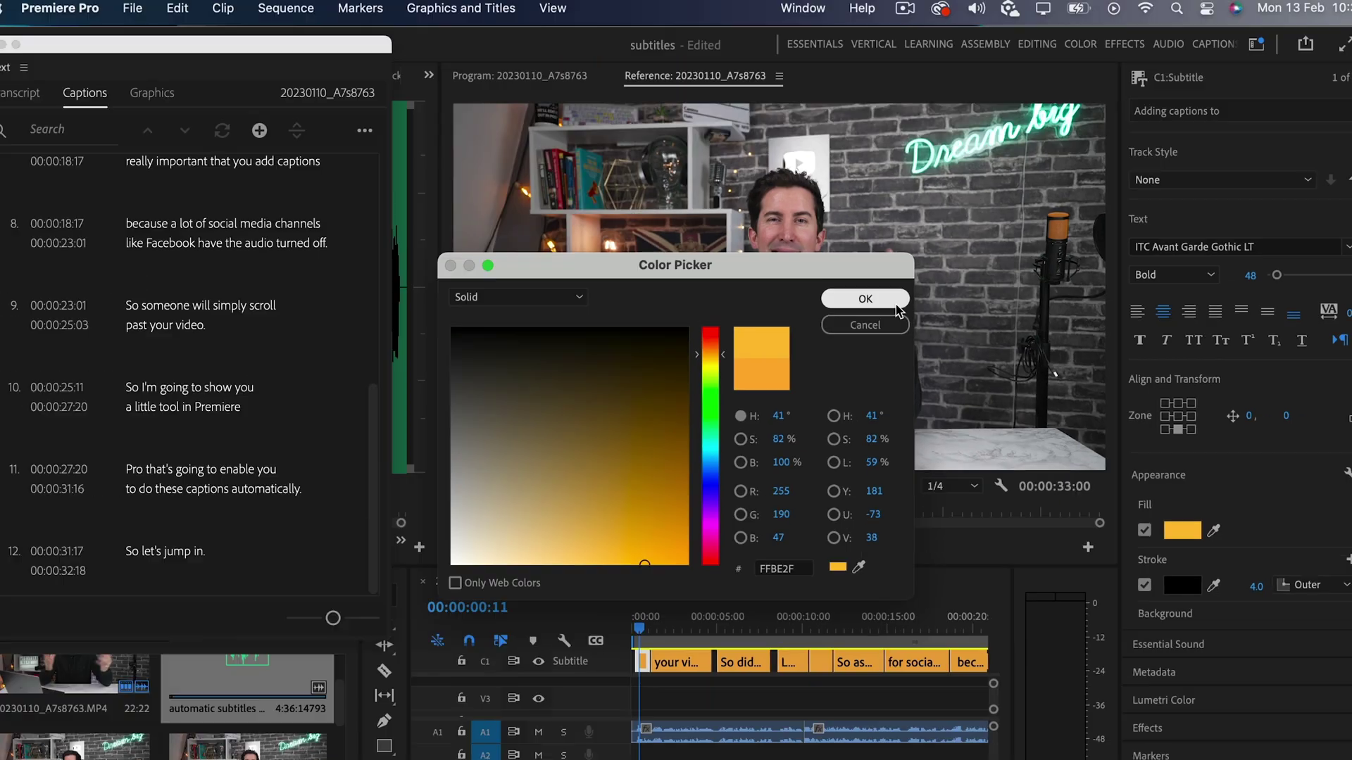
Step: Play and scrub the sequence from the first caption onward to review the caption styling
left_click(864, 299)
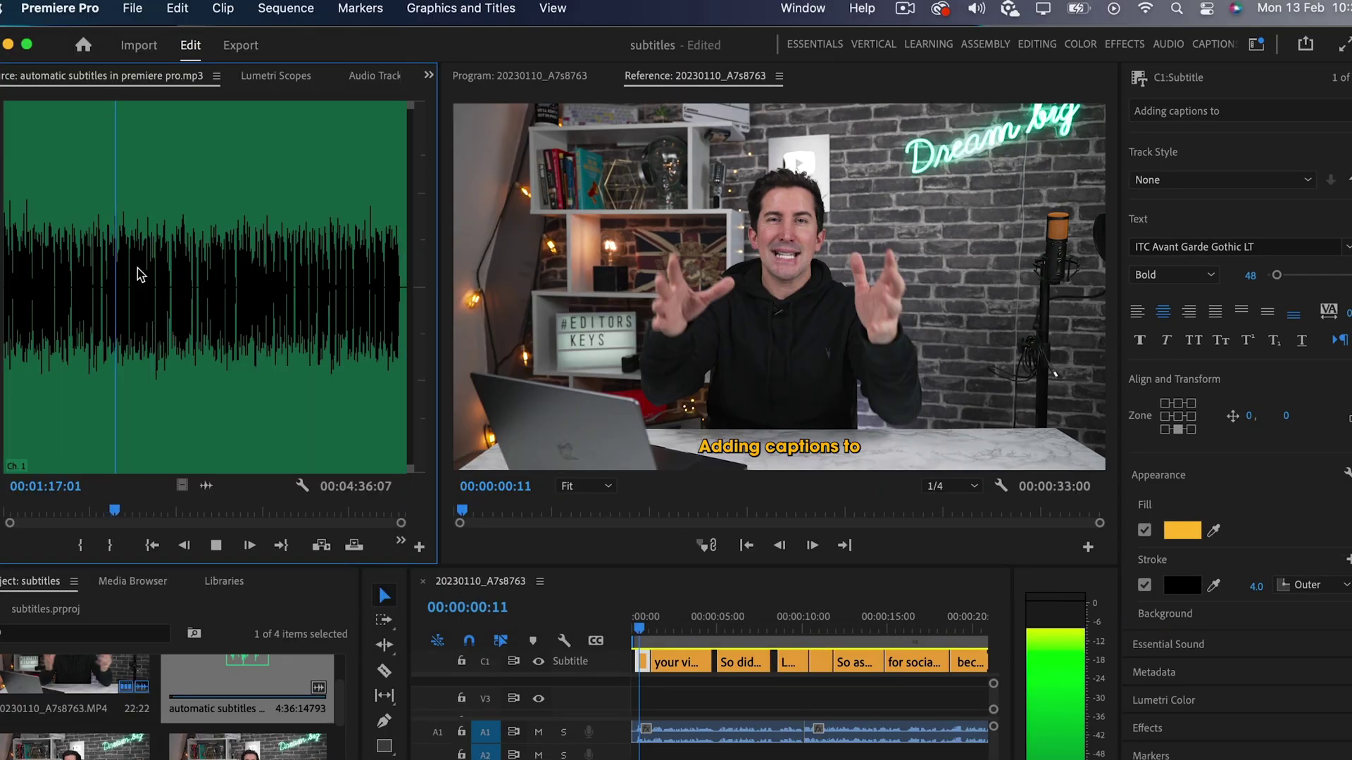
key("space")
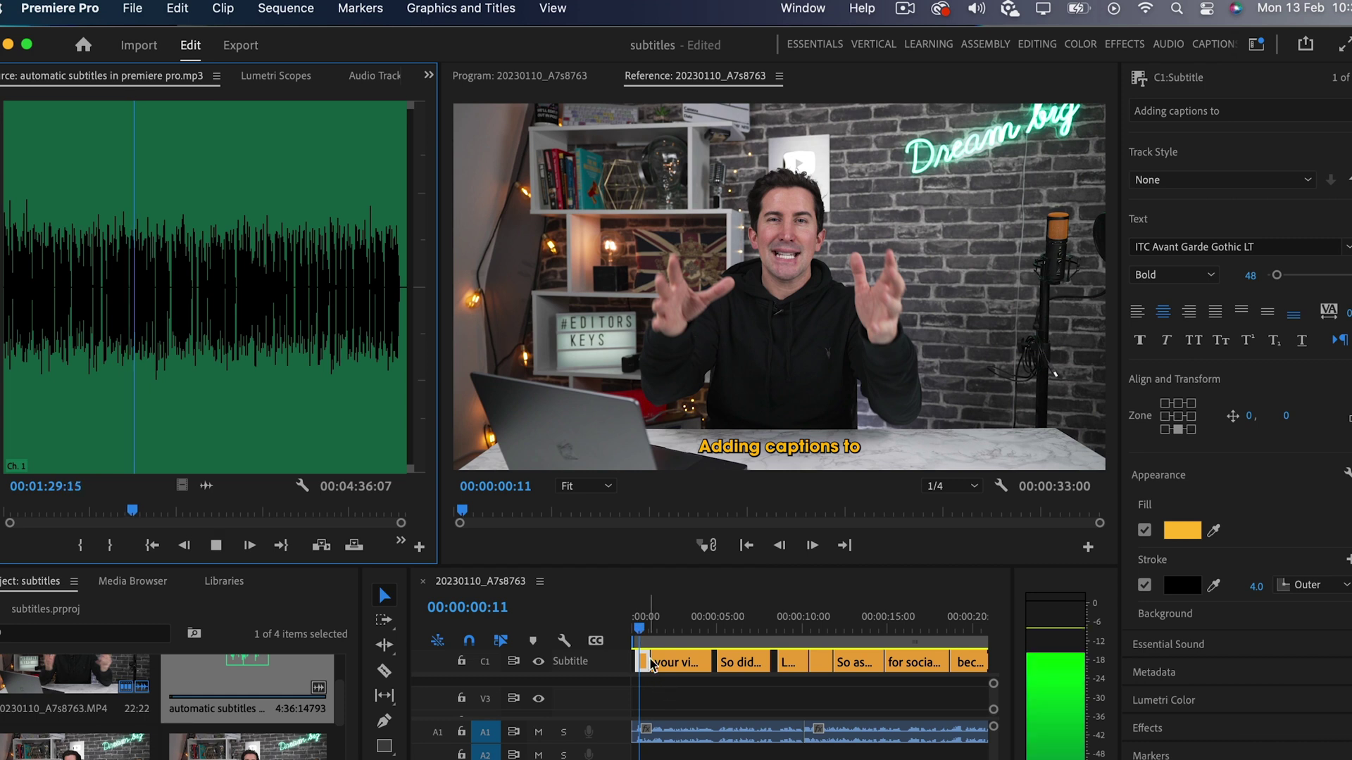
left_click(653, 660)
key("space")
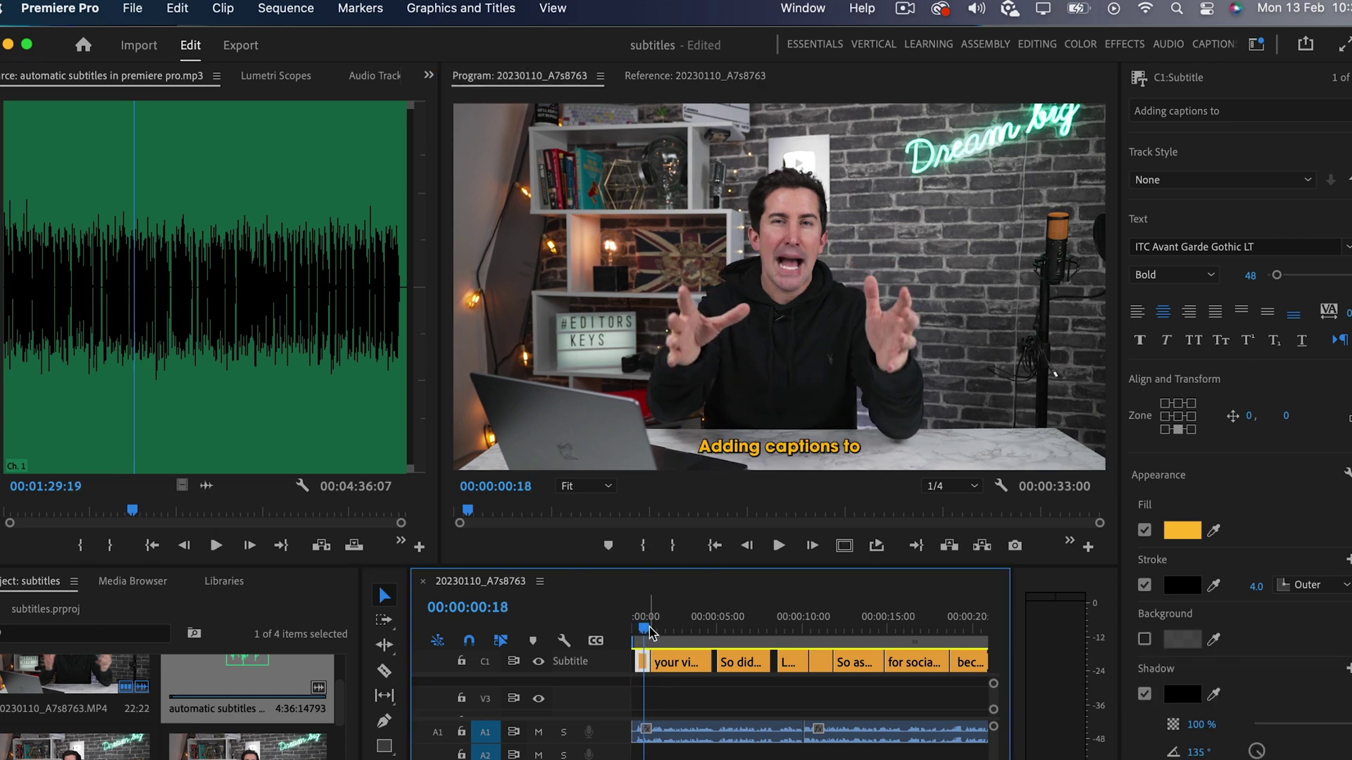
left_click_drag(649, 631, 845, 651)
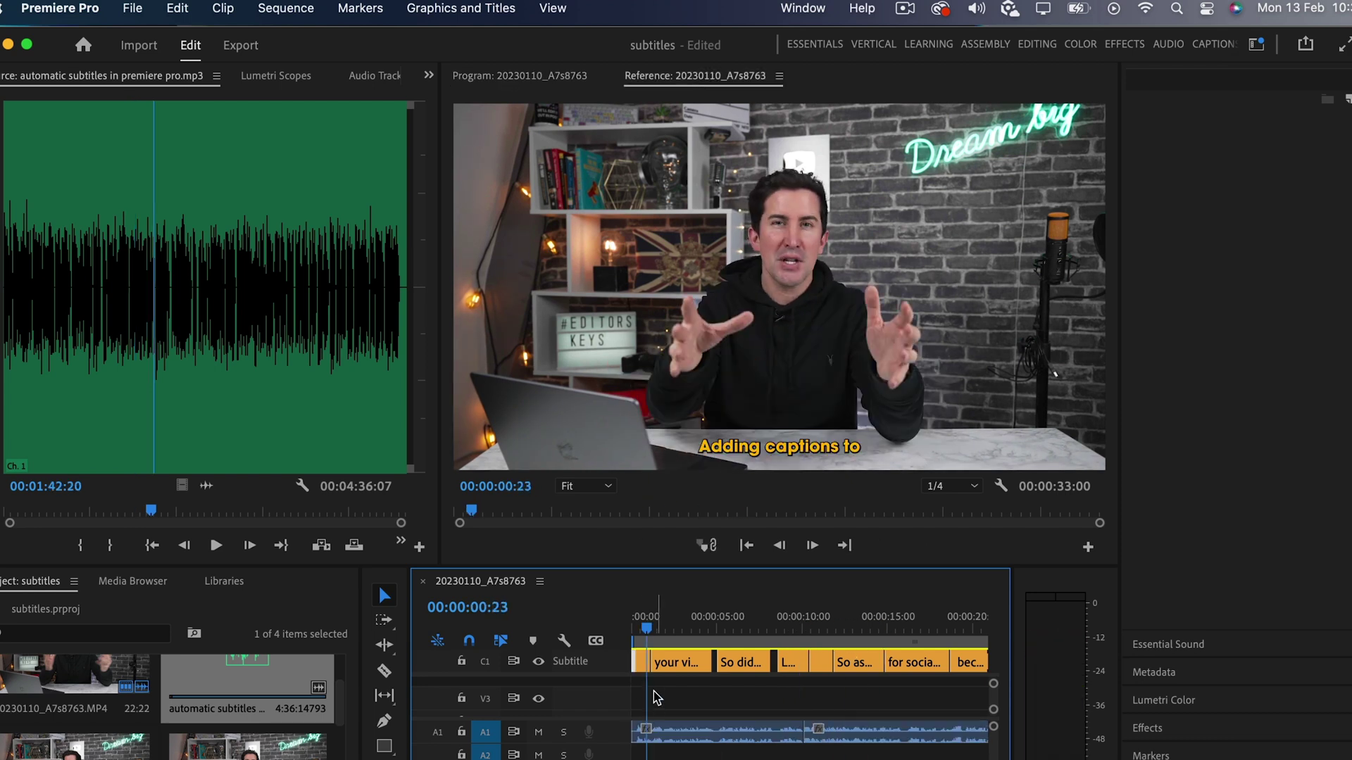
Step: Save the first caption's formatting as a new track style named "yellow bold style"
left_click(643, 661)
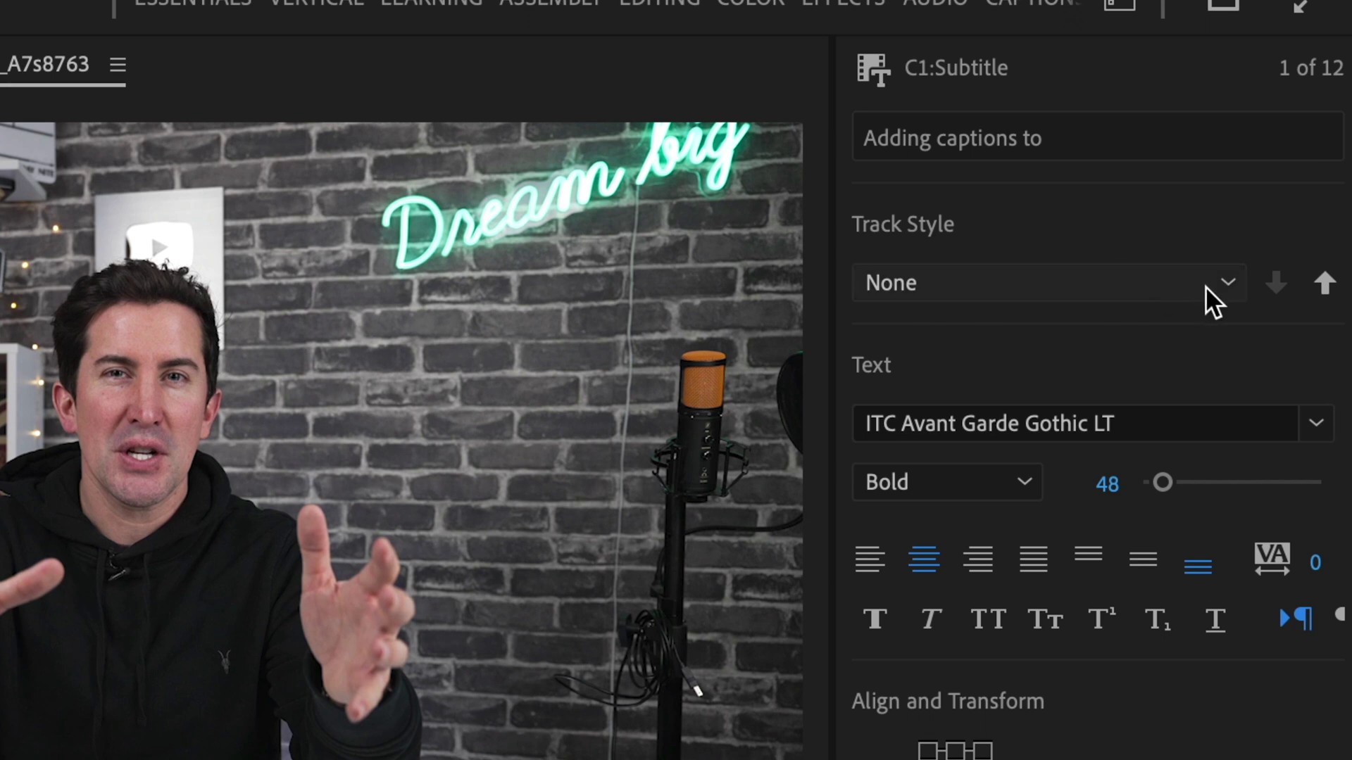
left_click(1308, 180)
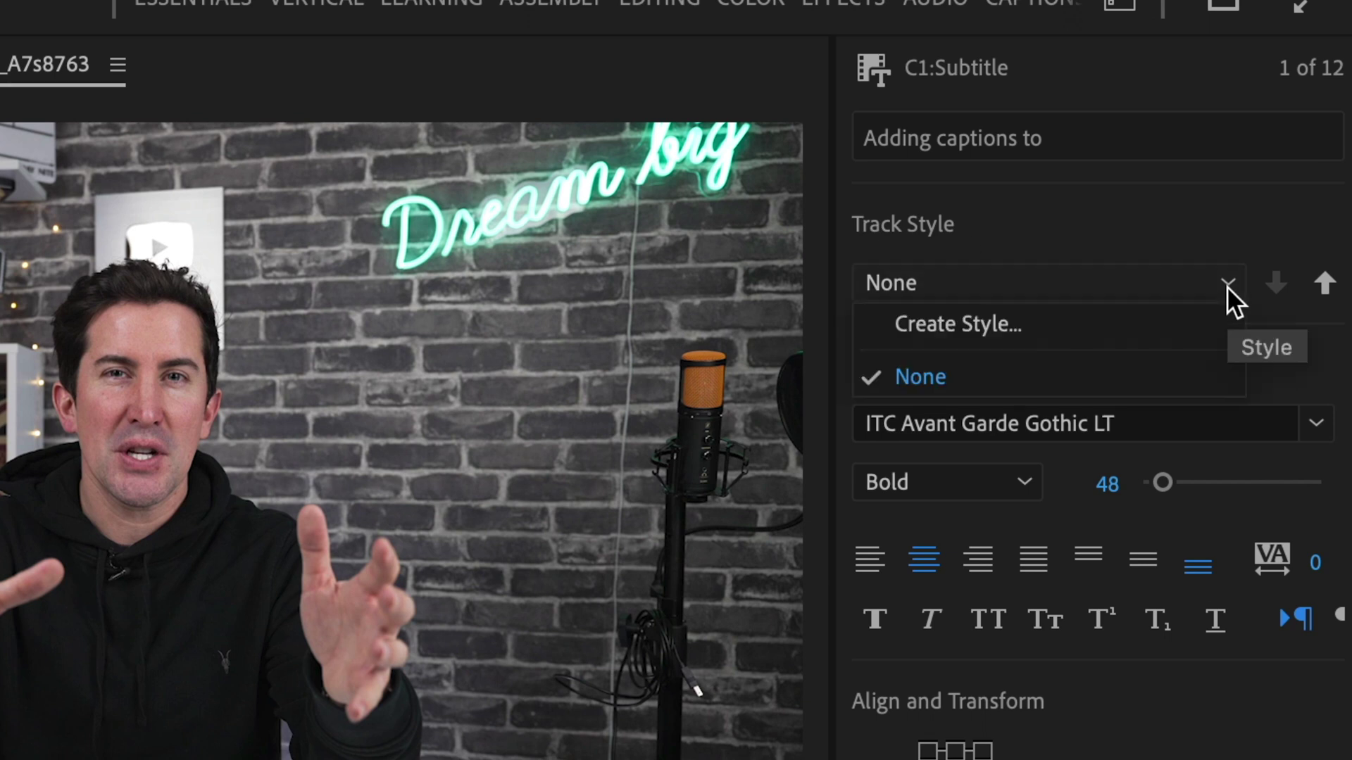
left_click(959, 326)
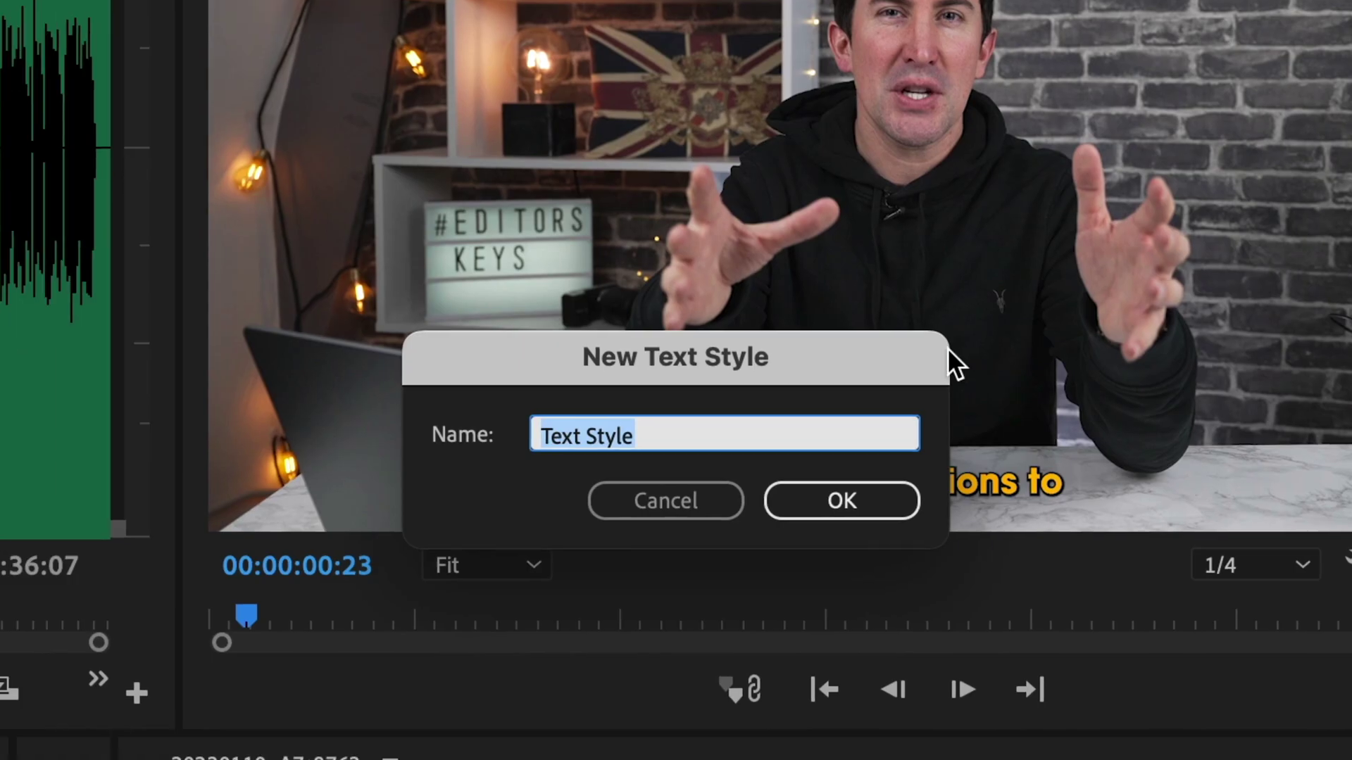
type("yellow bold s")
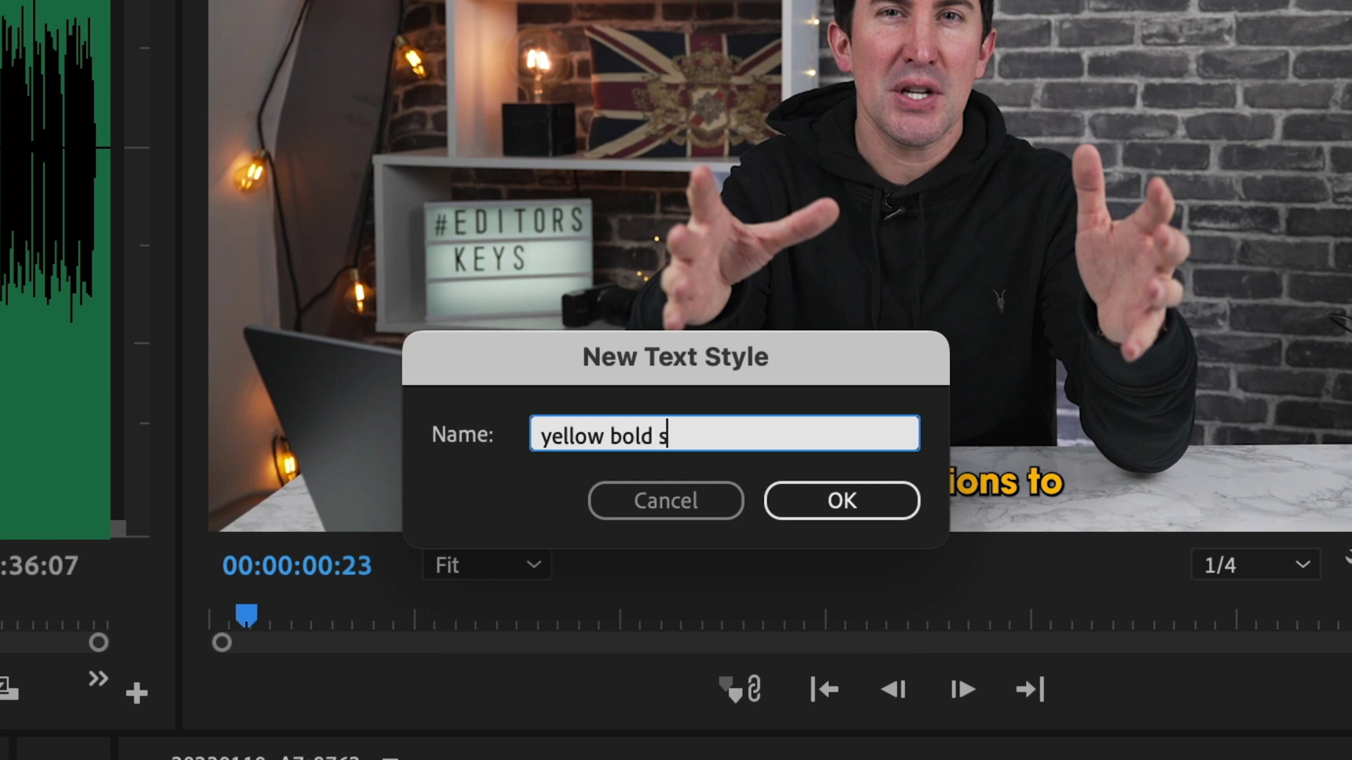
type("tyle")
left_click(836, 505)
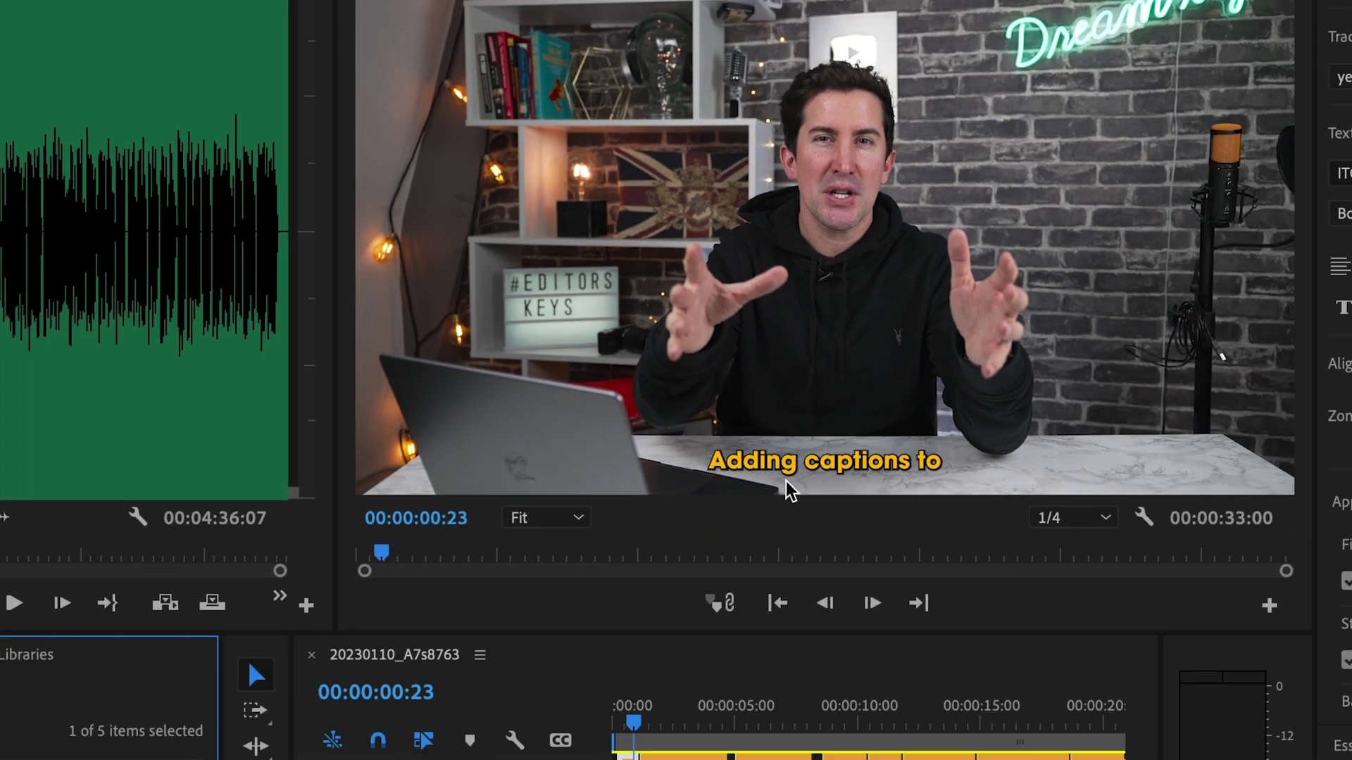
Step: Move the playhead back to the first caption and view the Effect Controls
left_click(672, 626)
left_click_drag(674, 626, 643, 642)
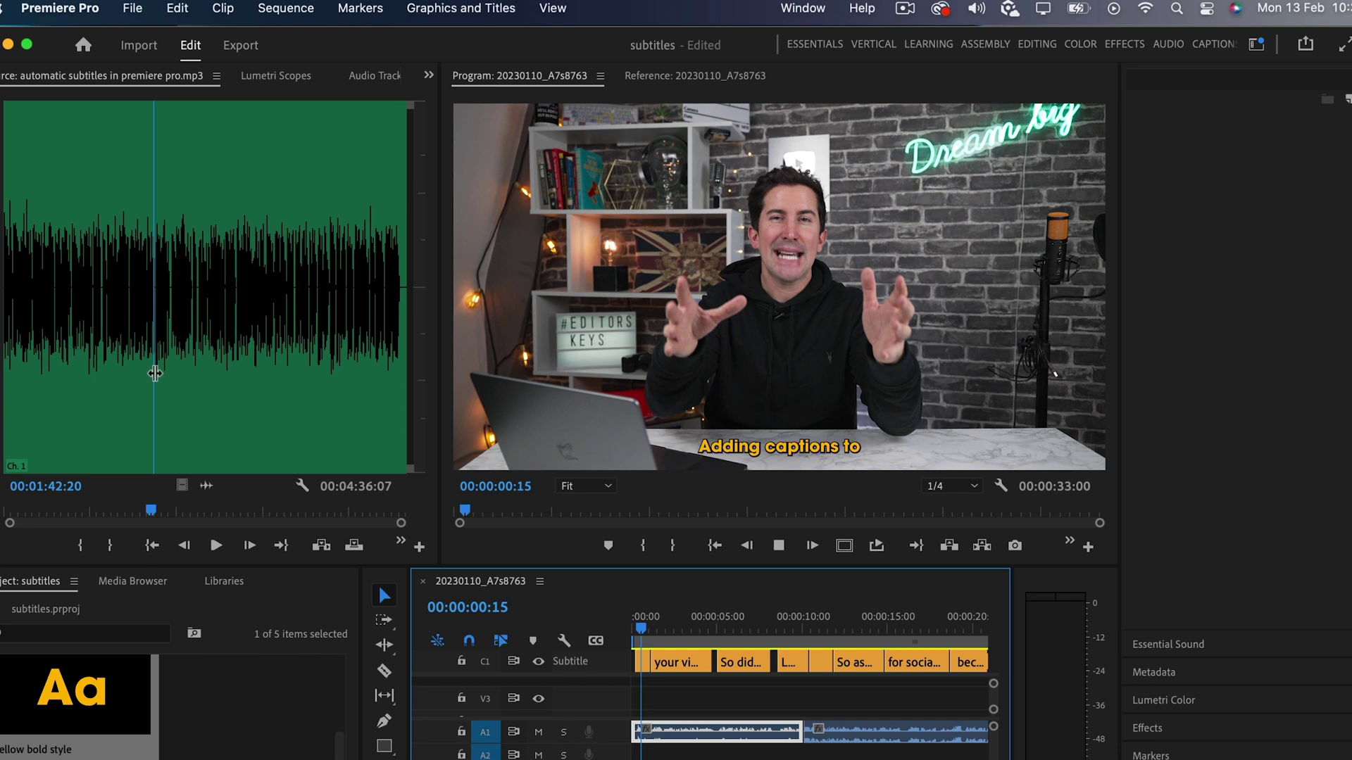
left_click(428, 75)
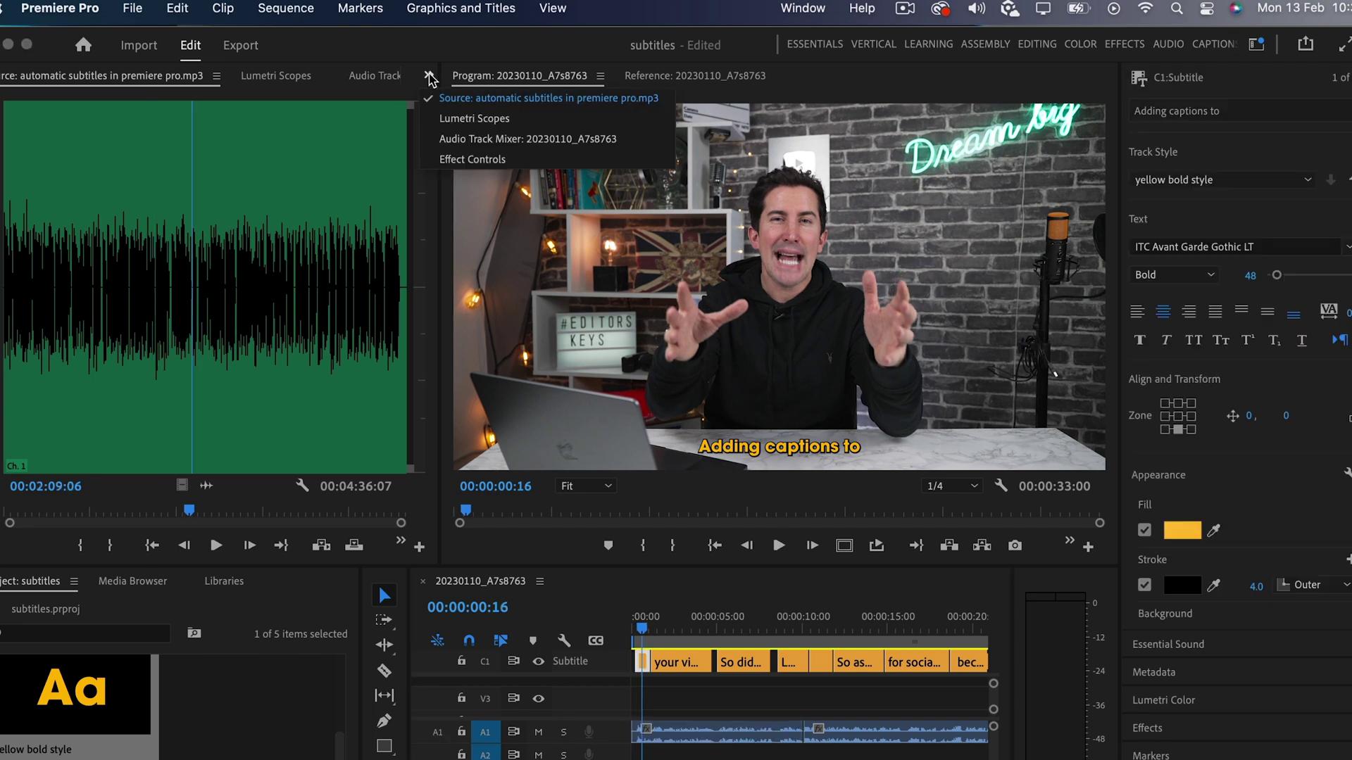
left_click(451, 167)
left_click(720, 690)
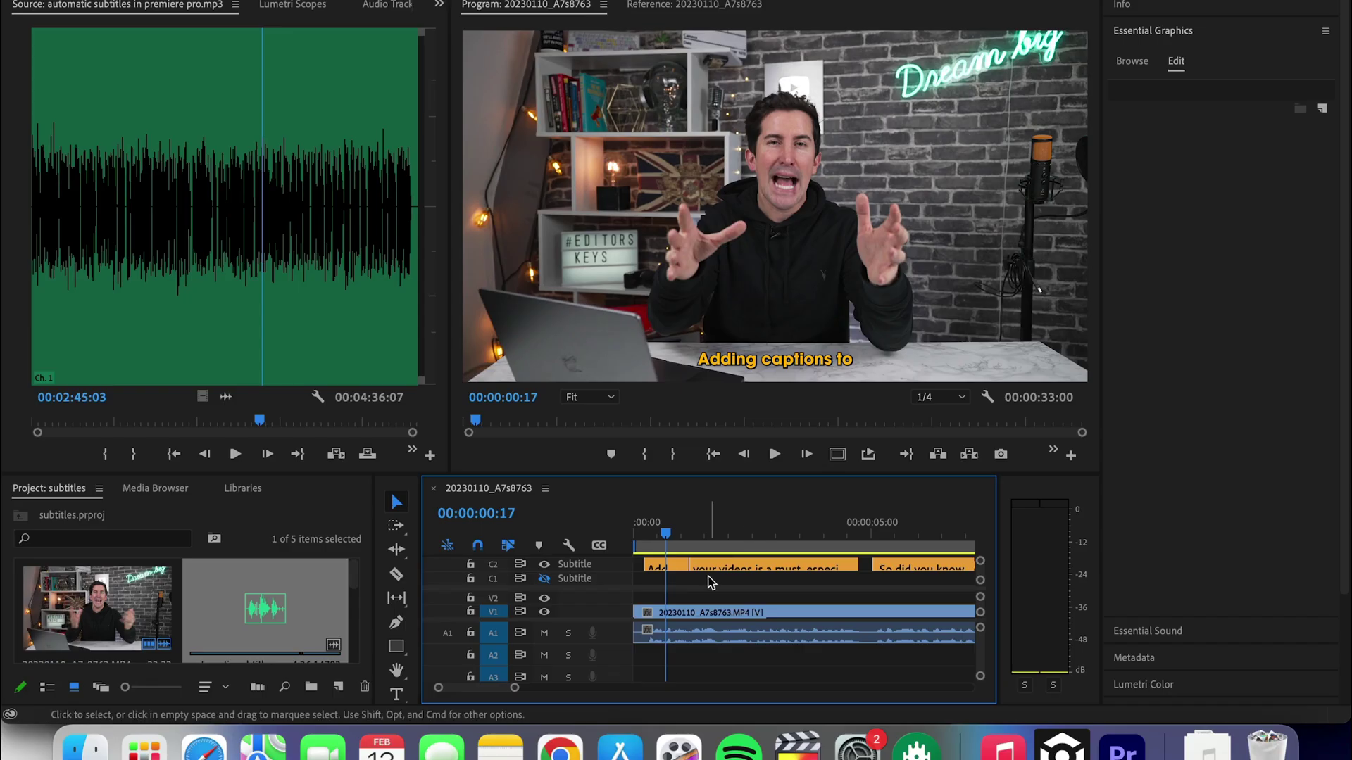
Step: Draw an empty text box across the lower middle of the video and align its graphic clip with the first caption's start
key("t")
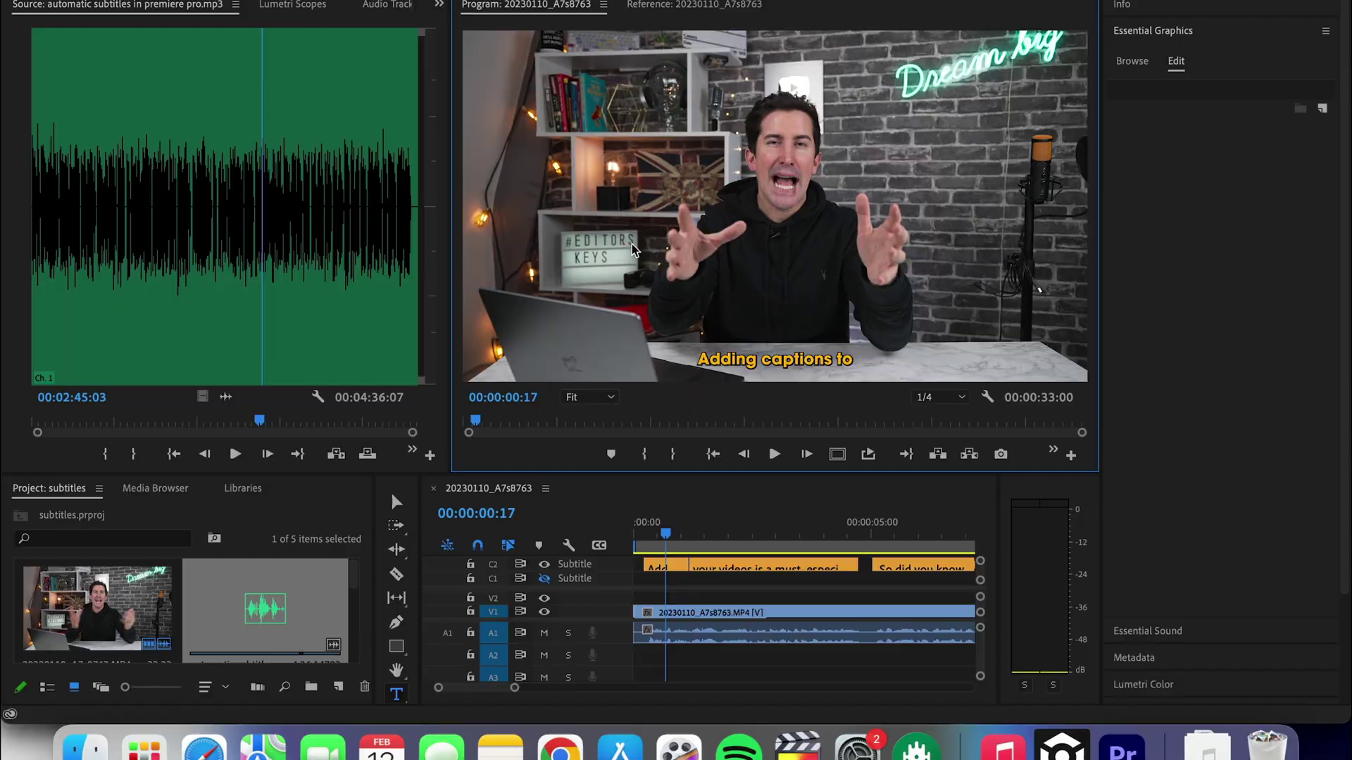
left_click_drag(622, 245, 994, 345)
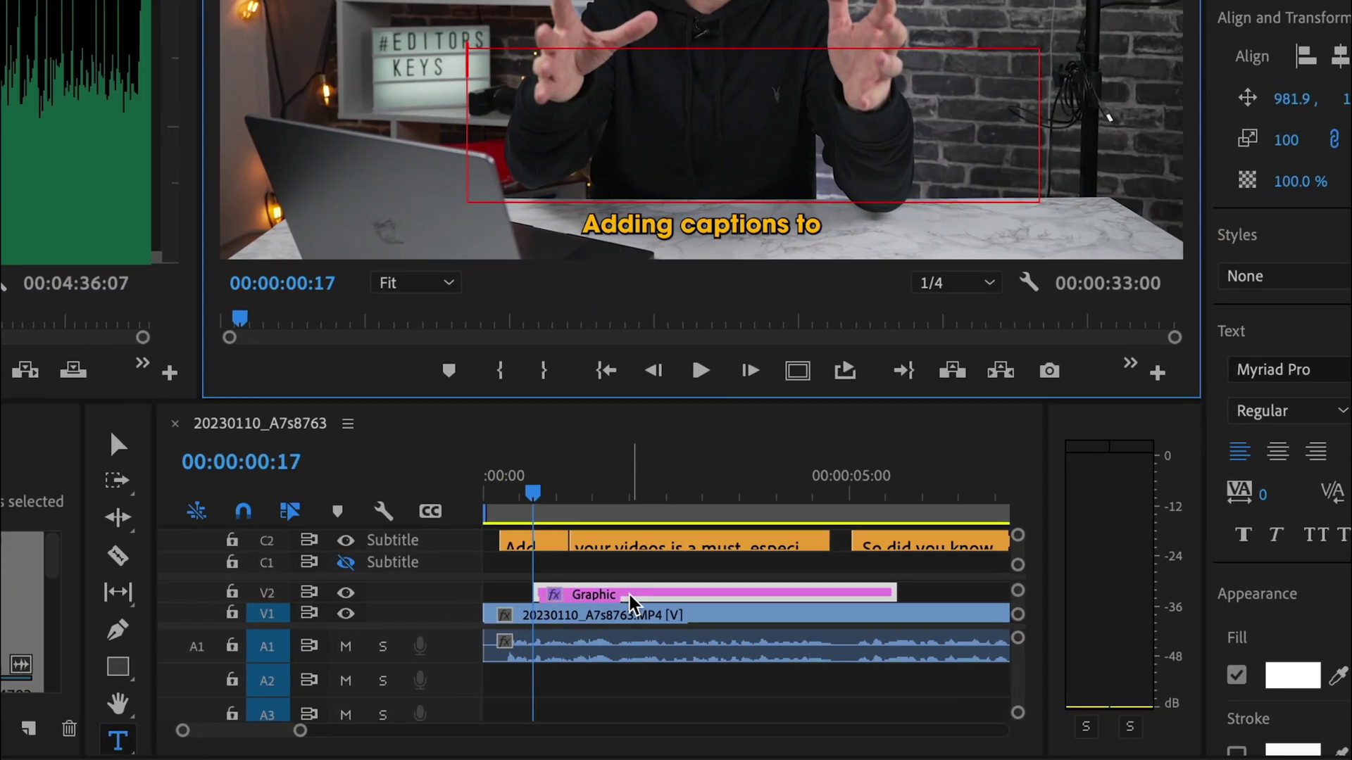
left_click_drag(727, 599, 707, 599)
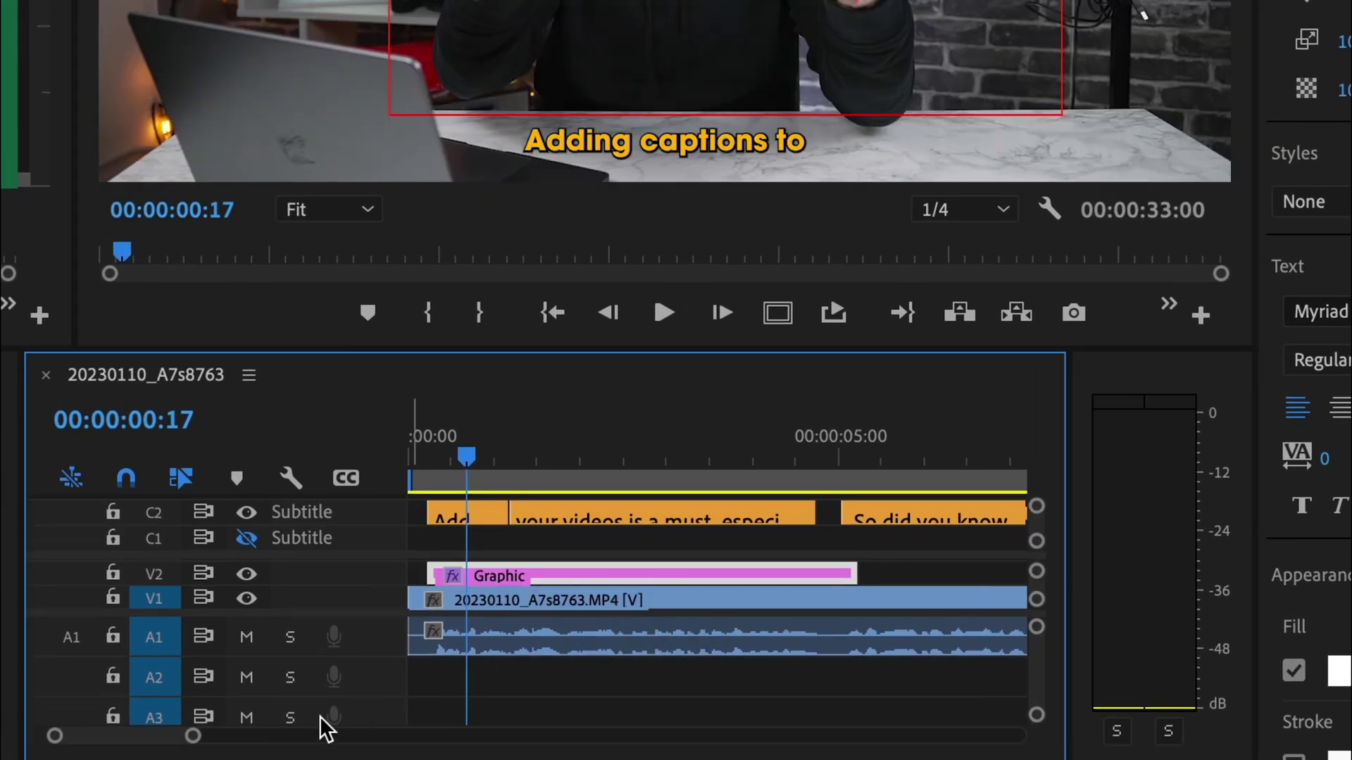
Step: Extend the graphic clip along the caption track and split it at the ends of the first and second captions
left_click_drag(193, 735, 367, 736)
left_click_drag(477, 574, 861, 561)
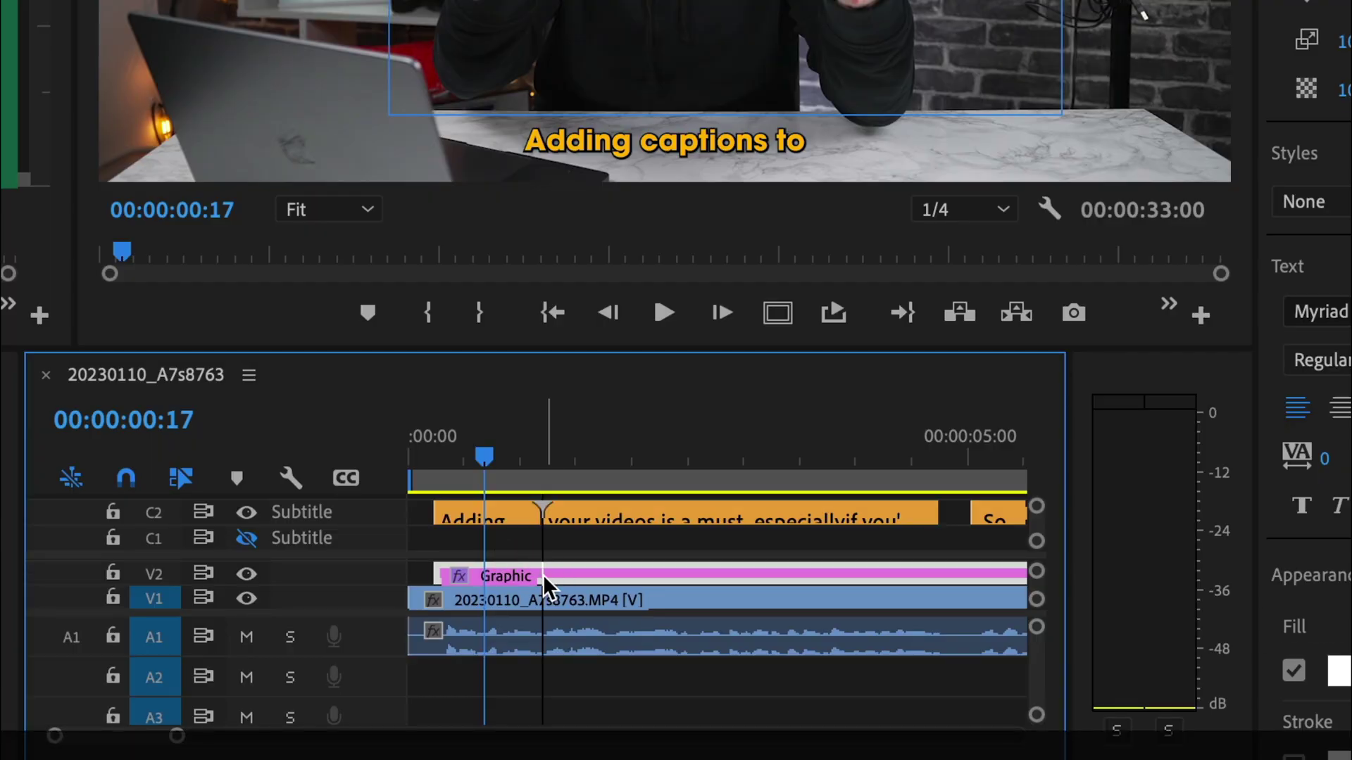
key("c")
left_click(544, 576)
scroll(730, 565, "down", 3)
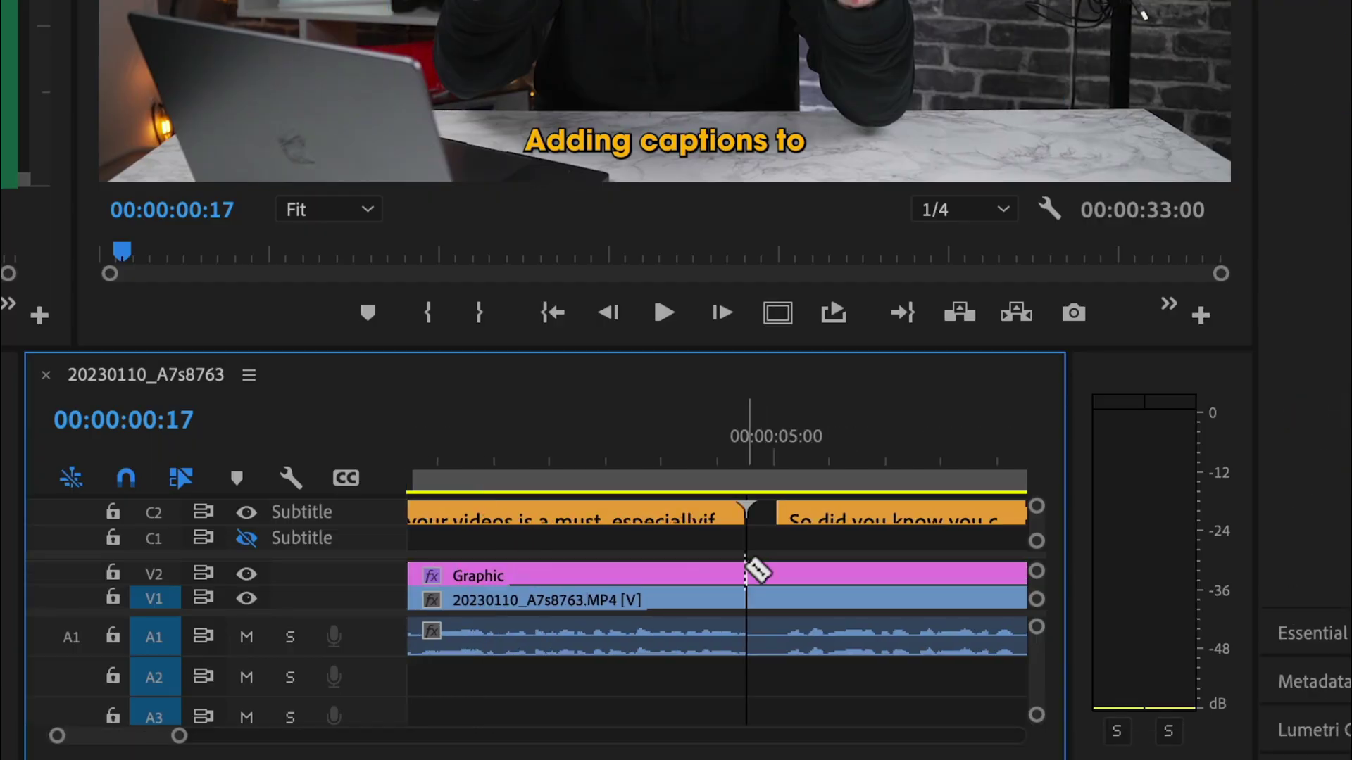
left_click(747, 574)
key("minus")
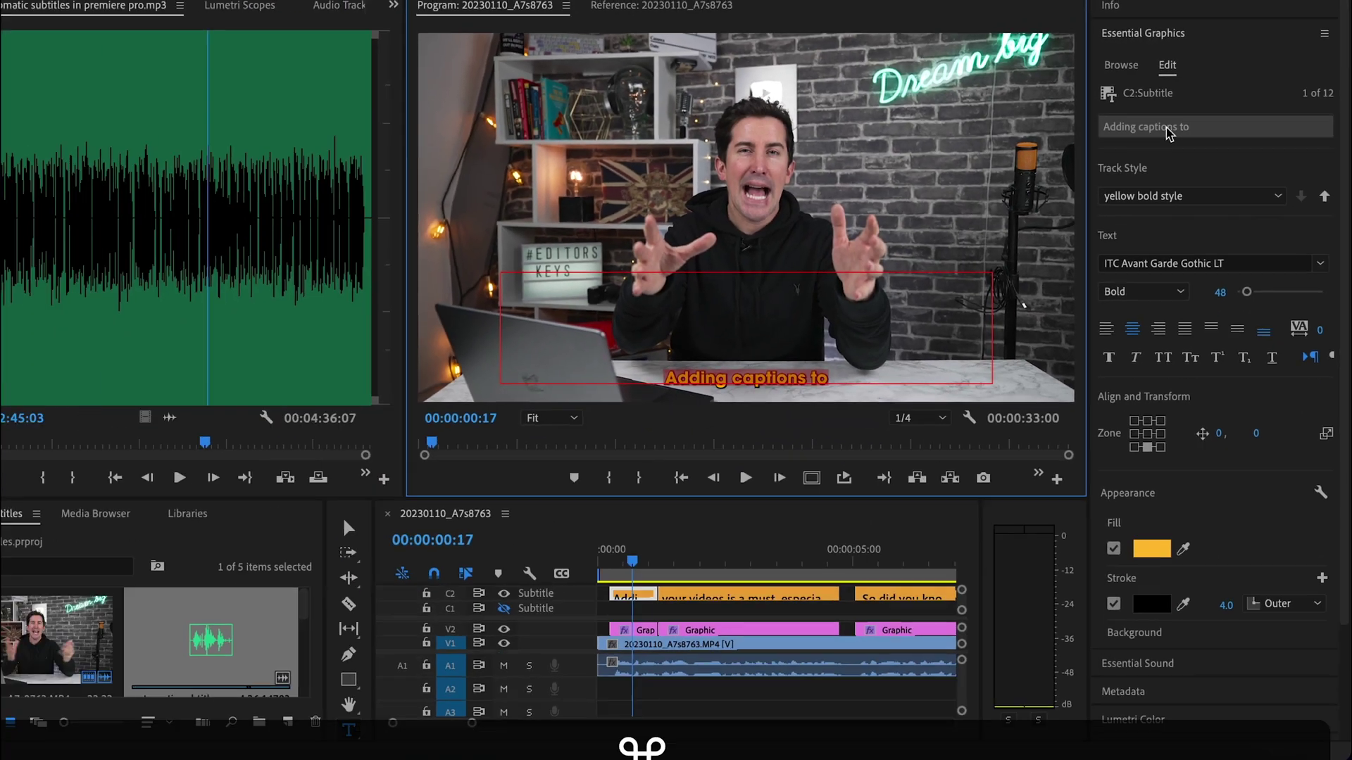
Step: Copy the first caption's text "Adding captions to" into the first graphic clip on V2
key("super+c")
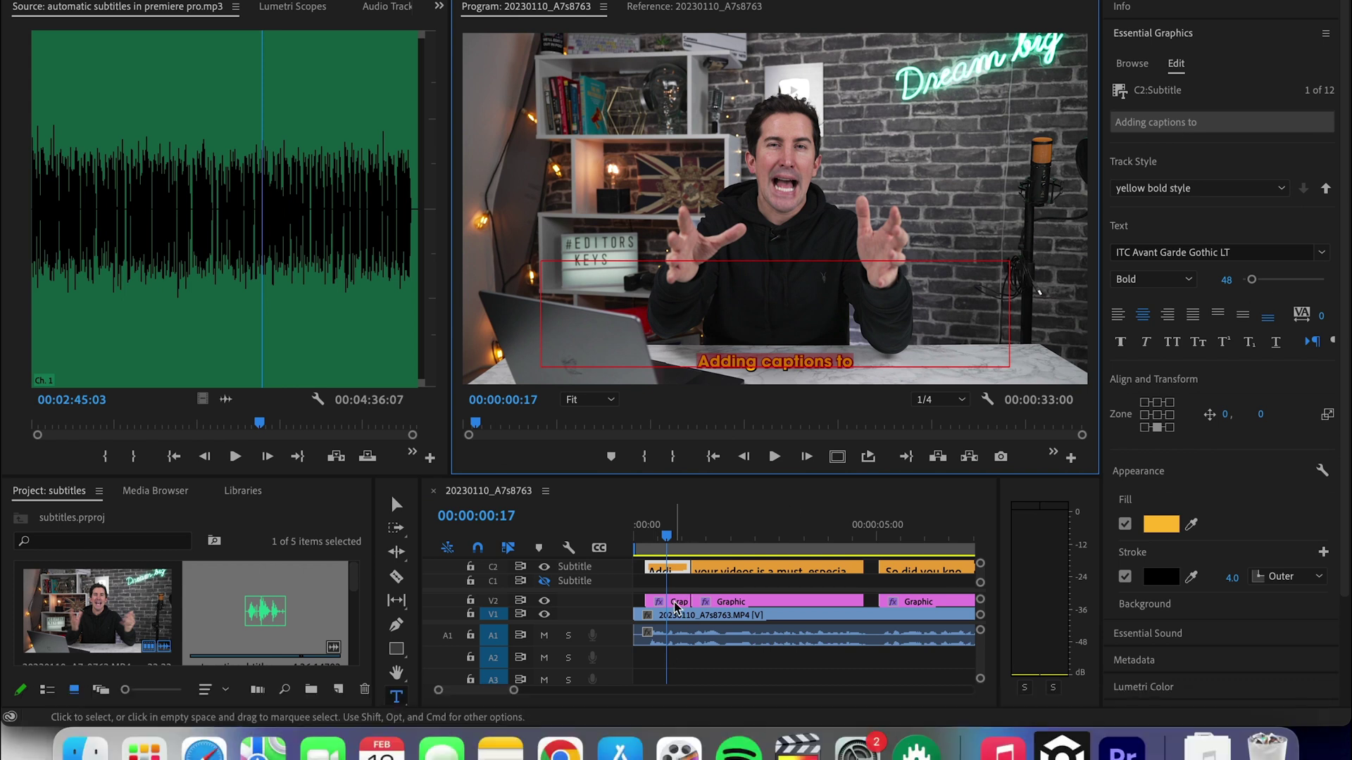
left_click(644, 630)
double_click(675, 606)
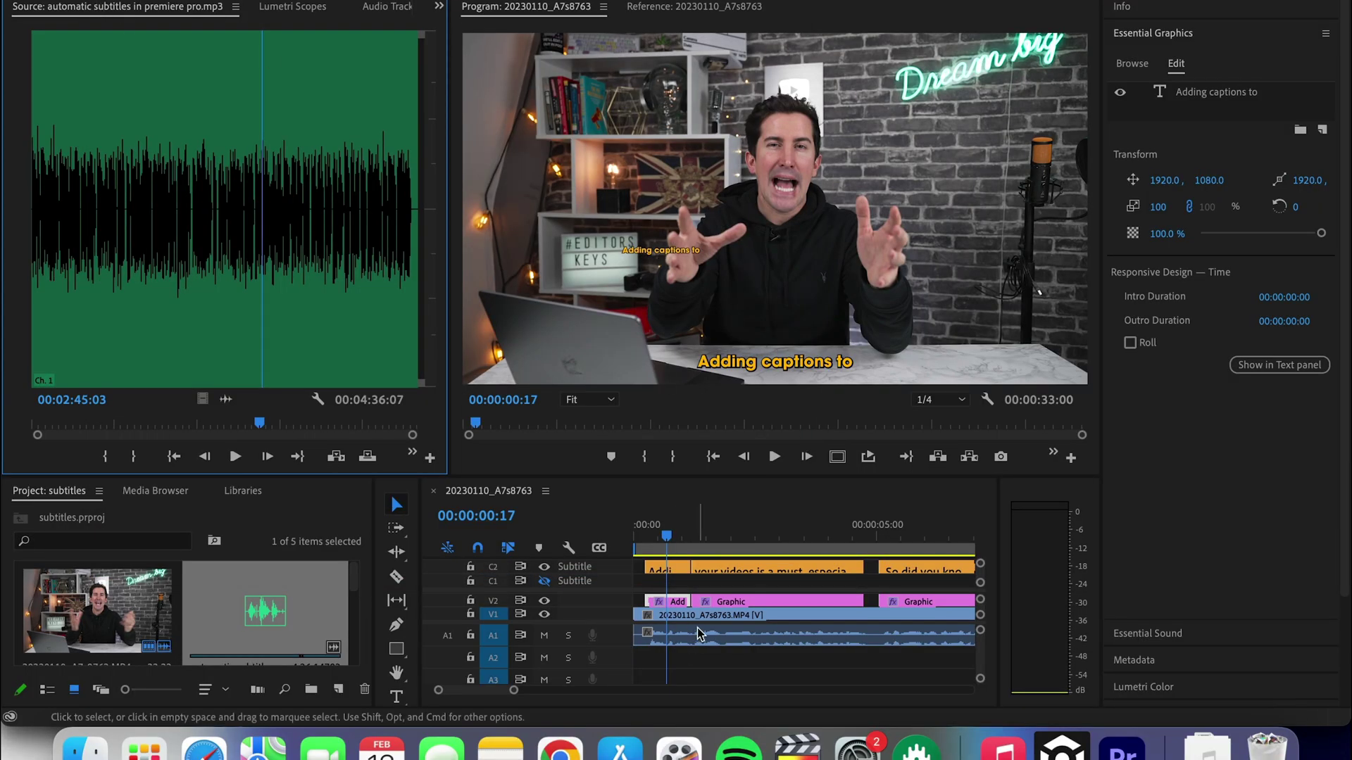
left_click(674, 573)
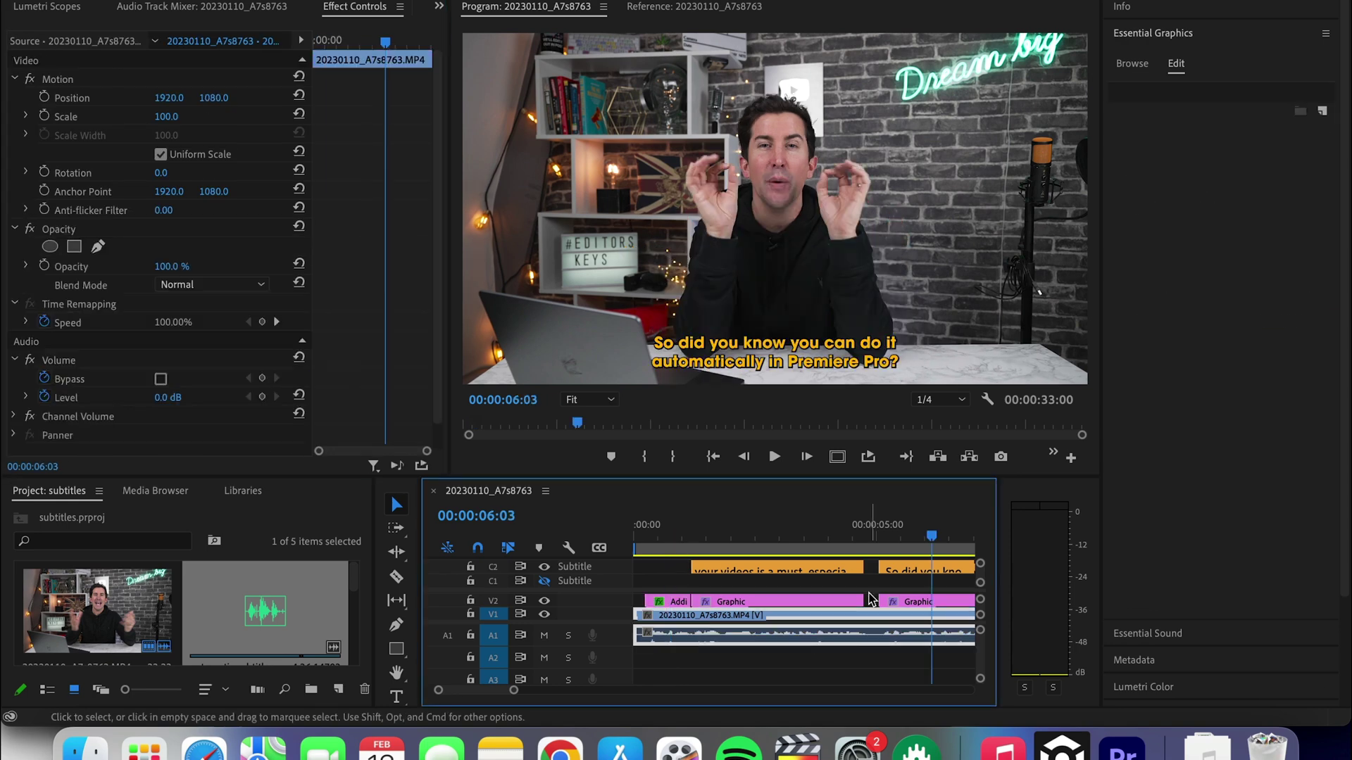
key("super+c")
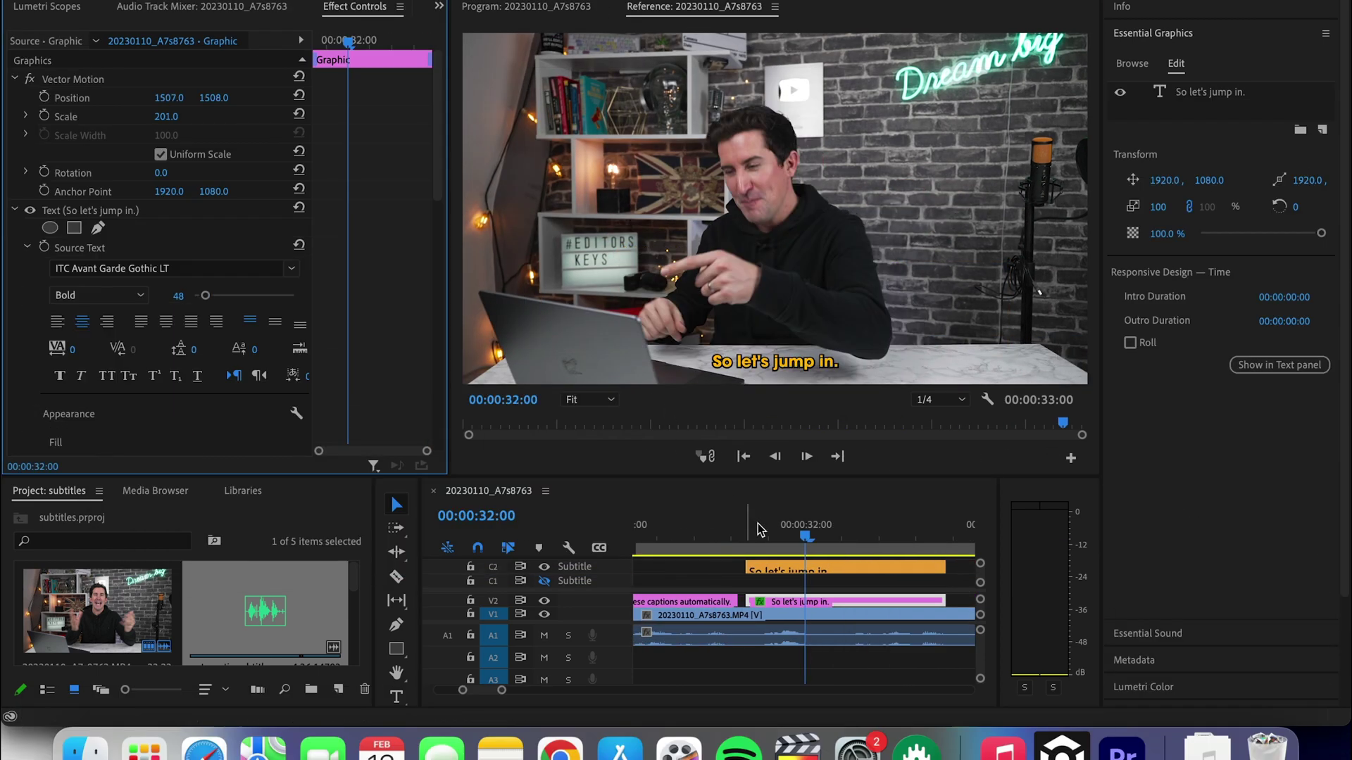
Step: Delete the original captions from the C2 subtitle track, leaving the text graphics on V2
left_click(809, 570)
key("BackSpace")
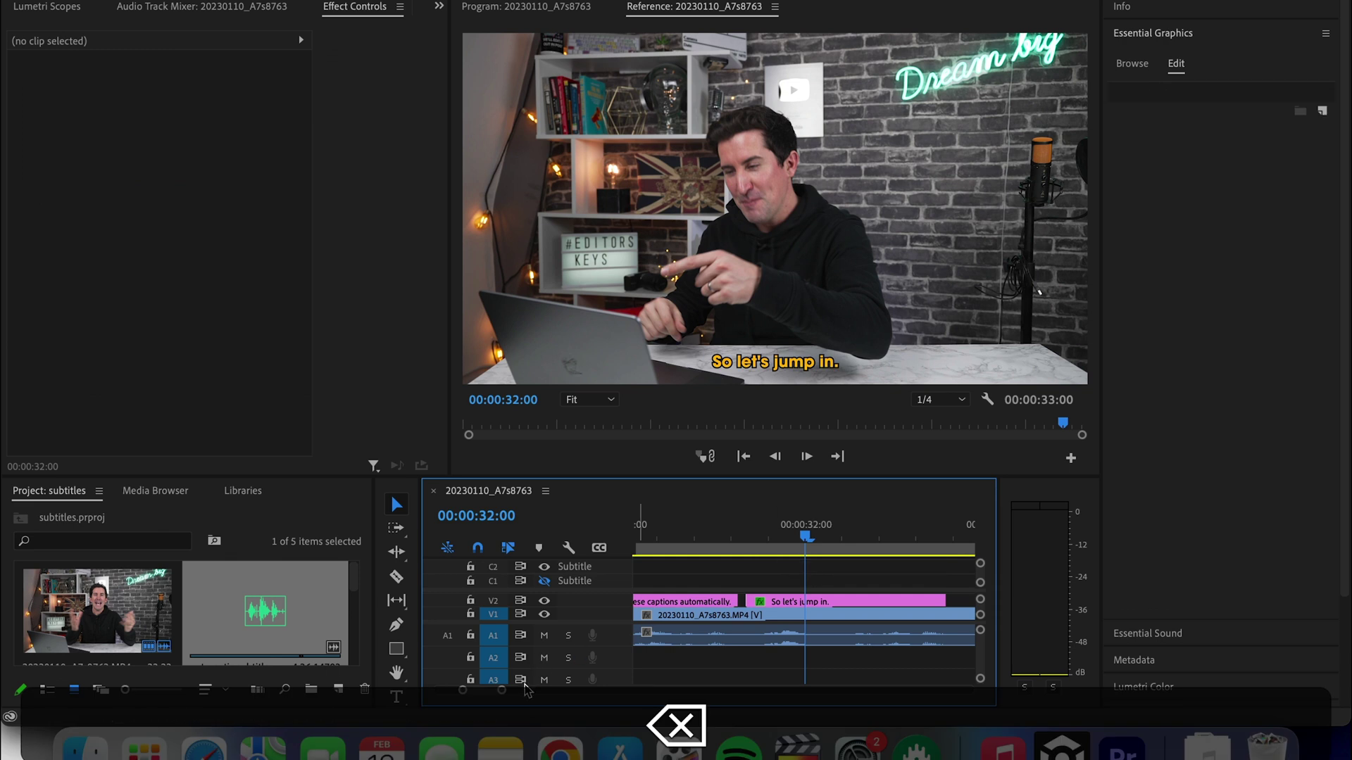
left_click_drag(502, 691, 712, 690)
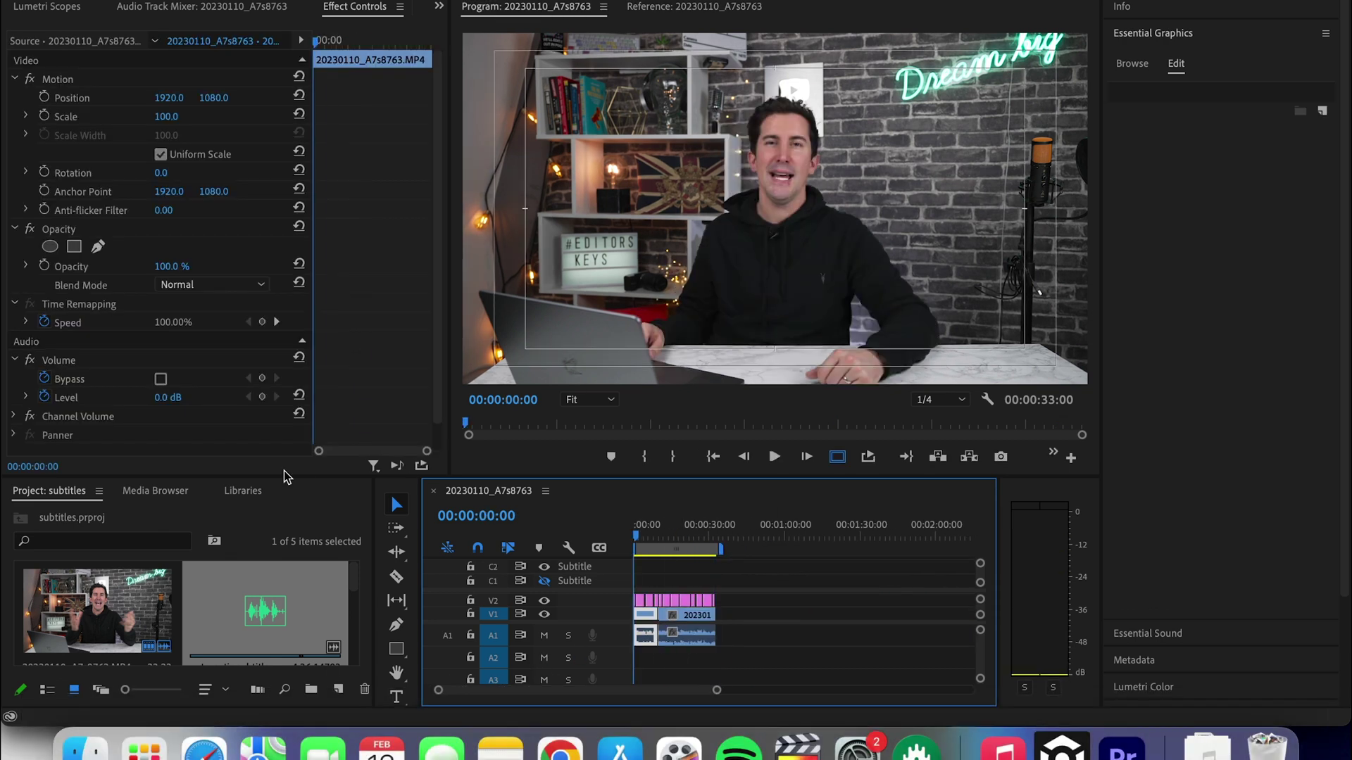
Step: Play back and scrub through the sequence, checking the text graphics that replace the captions, especially the first two
key("space")
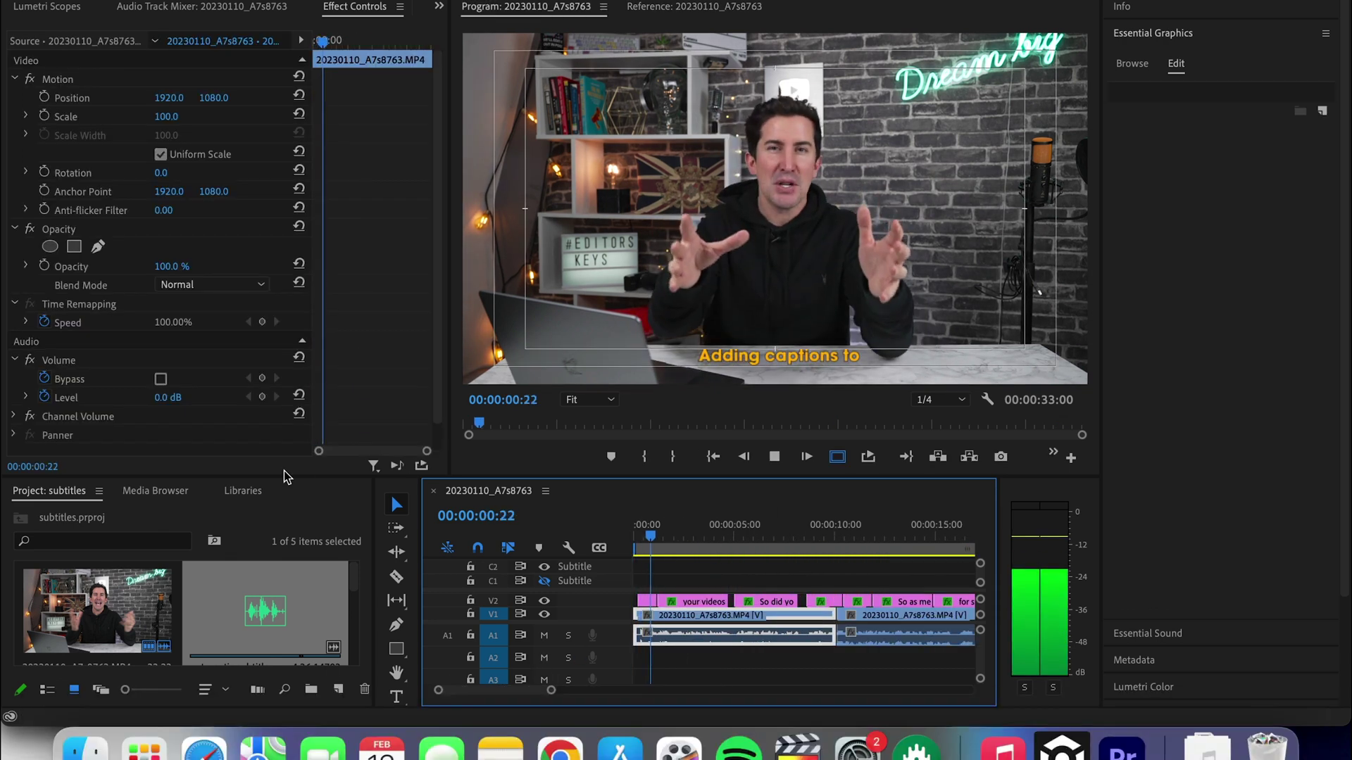
key("space")
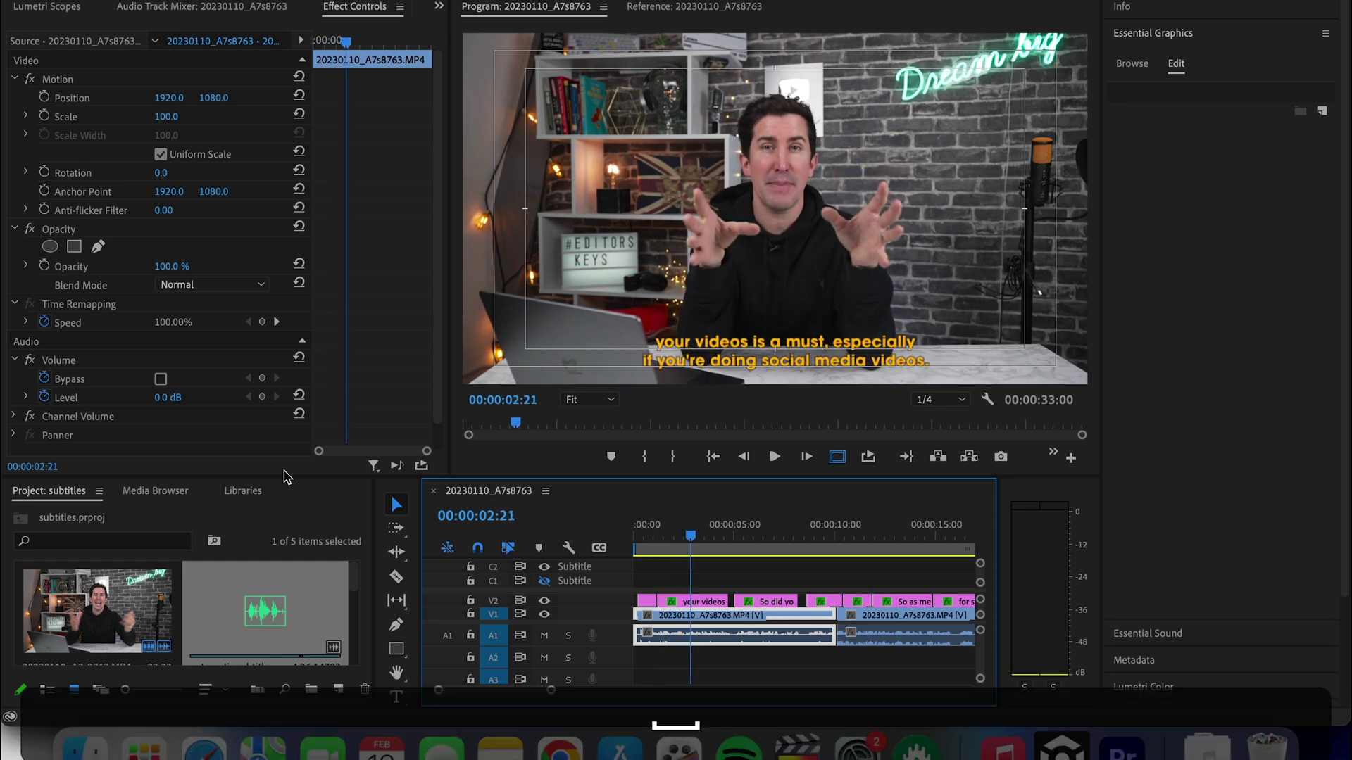
left_click_drag(737, 554, 915, 541)
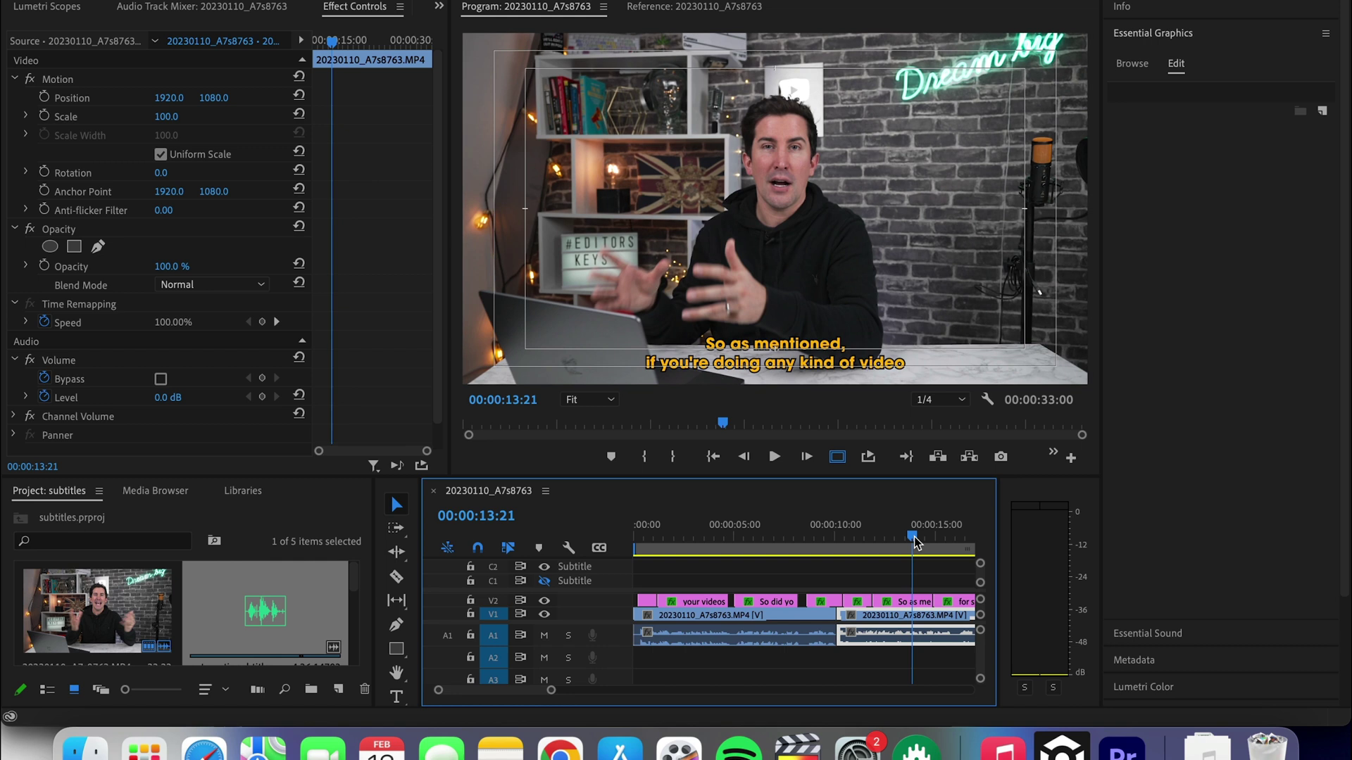
left_click(667, 533)
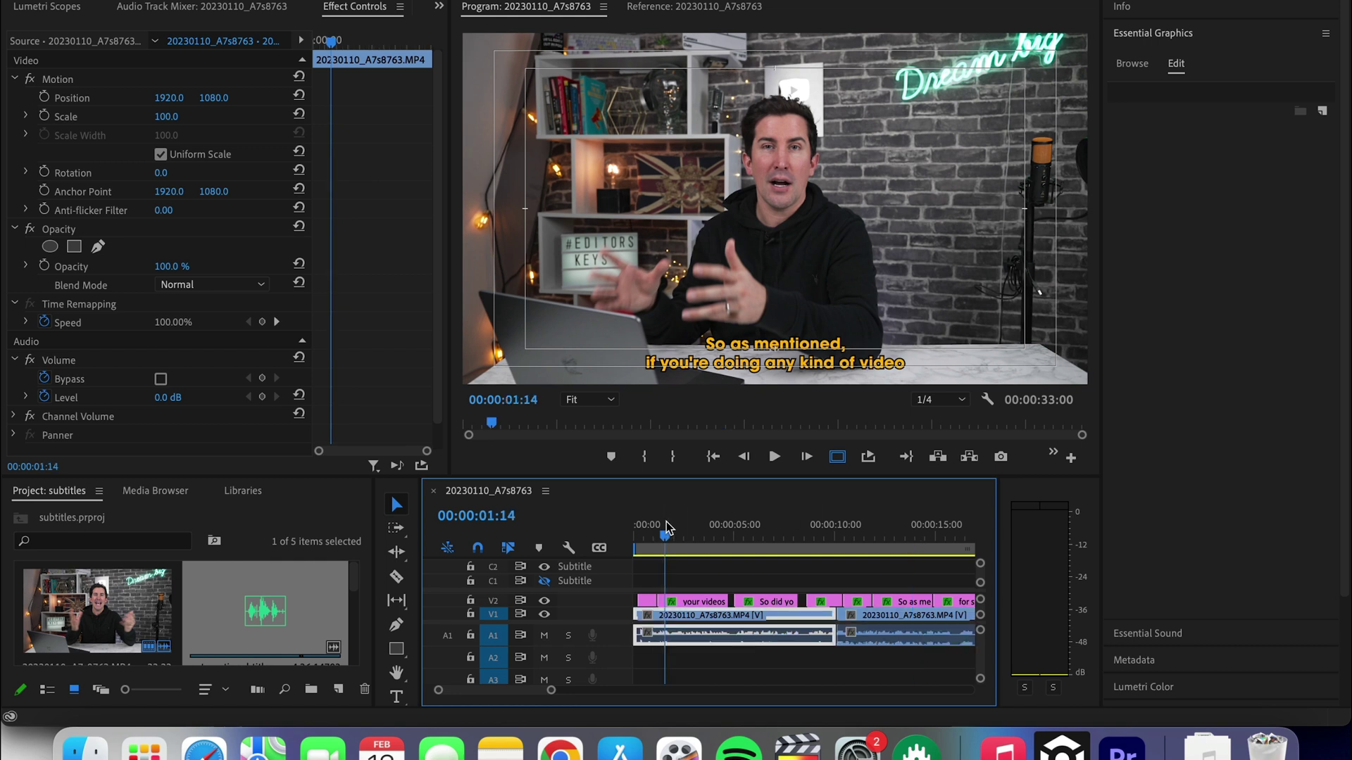
left_click(670, 605)
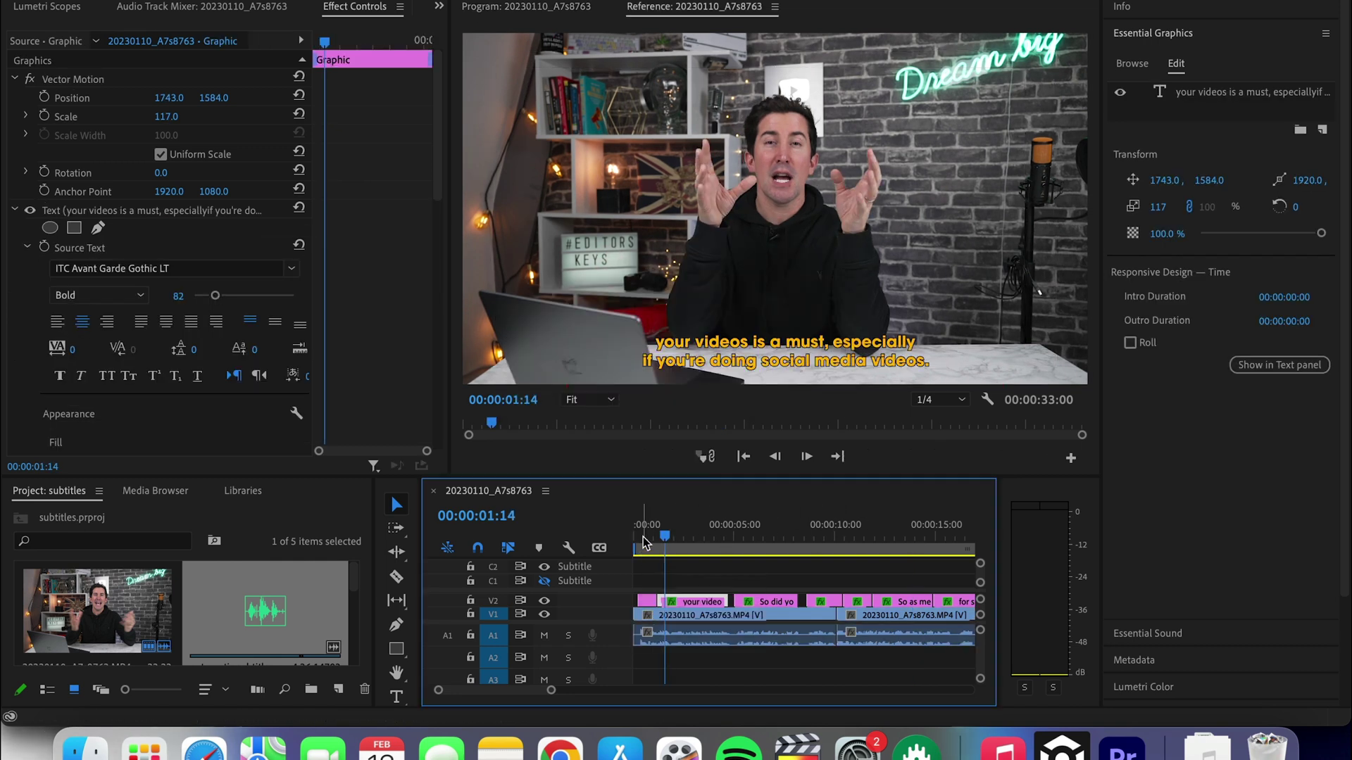
left_click(643, 541)
left_click(648, 602)
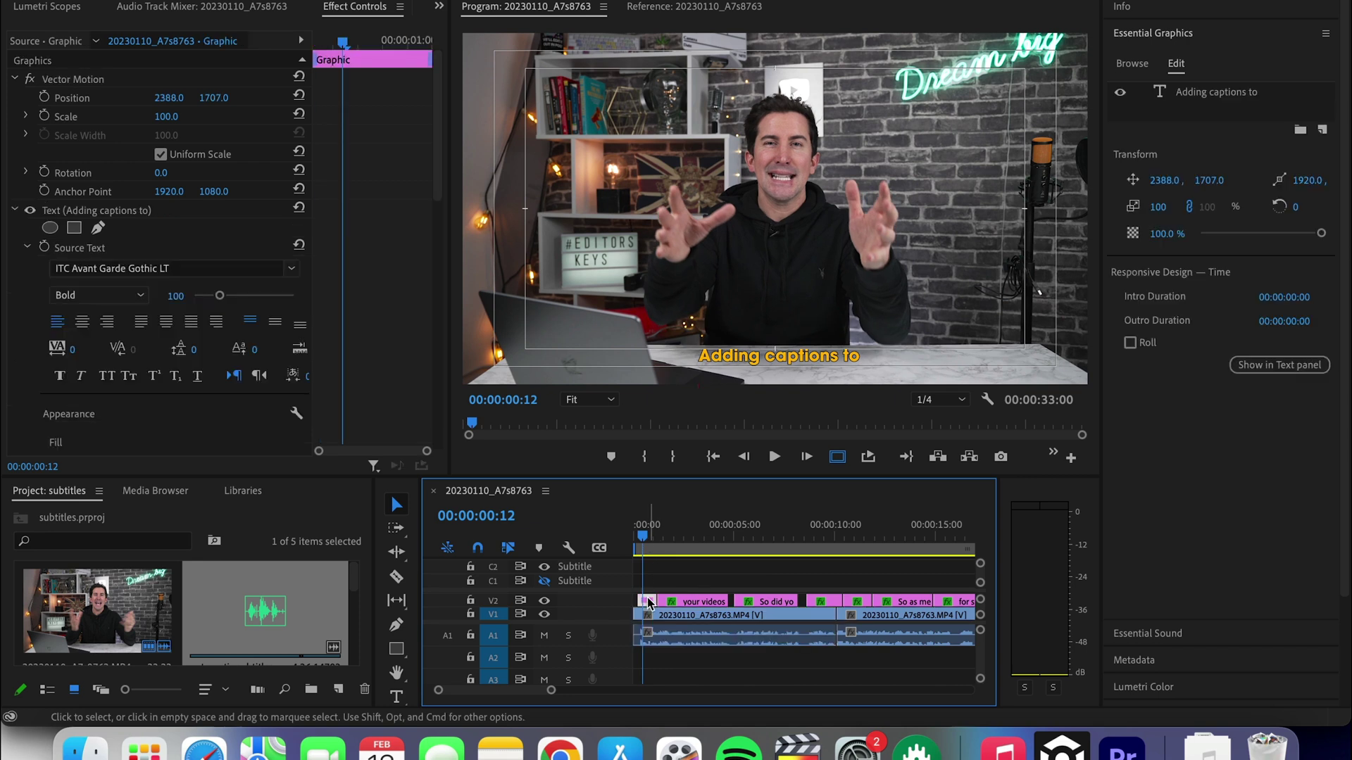
left_click(669, 551)
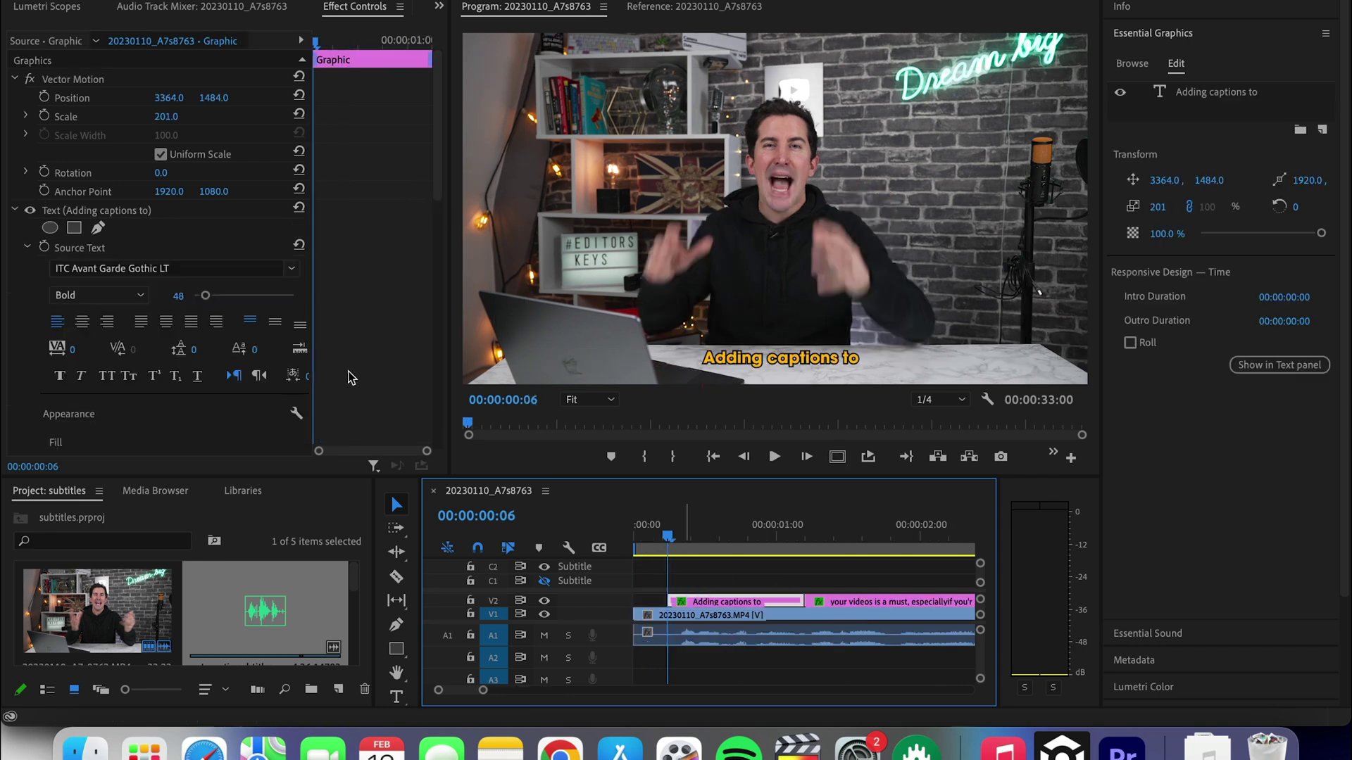
Step: Keyframe the "Adding captions to" graphic's Vector Motion scale from 0 at its start to 209 three frames in
left_click_drag(171, 117, 82, 117)
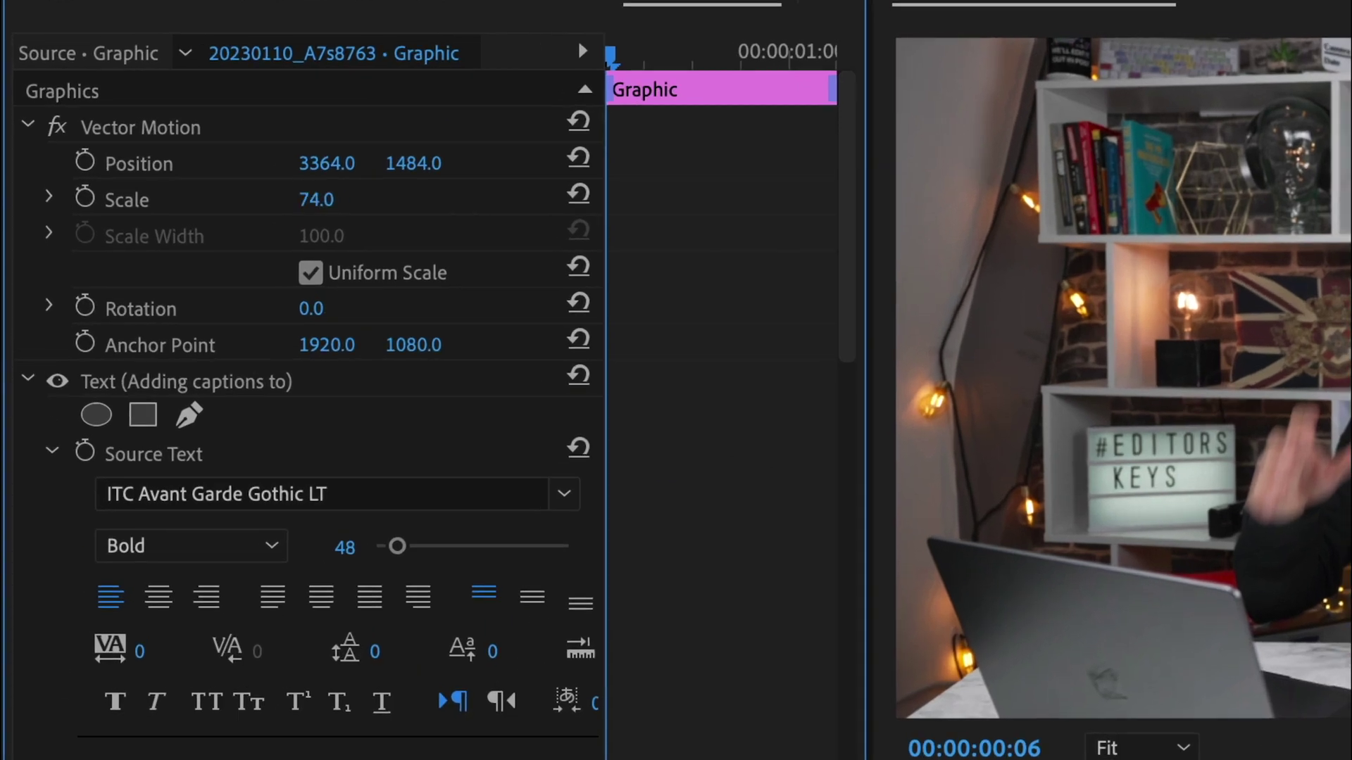
left_click(84, 198)
key("Right")
key("Right")
key("Right")
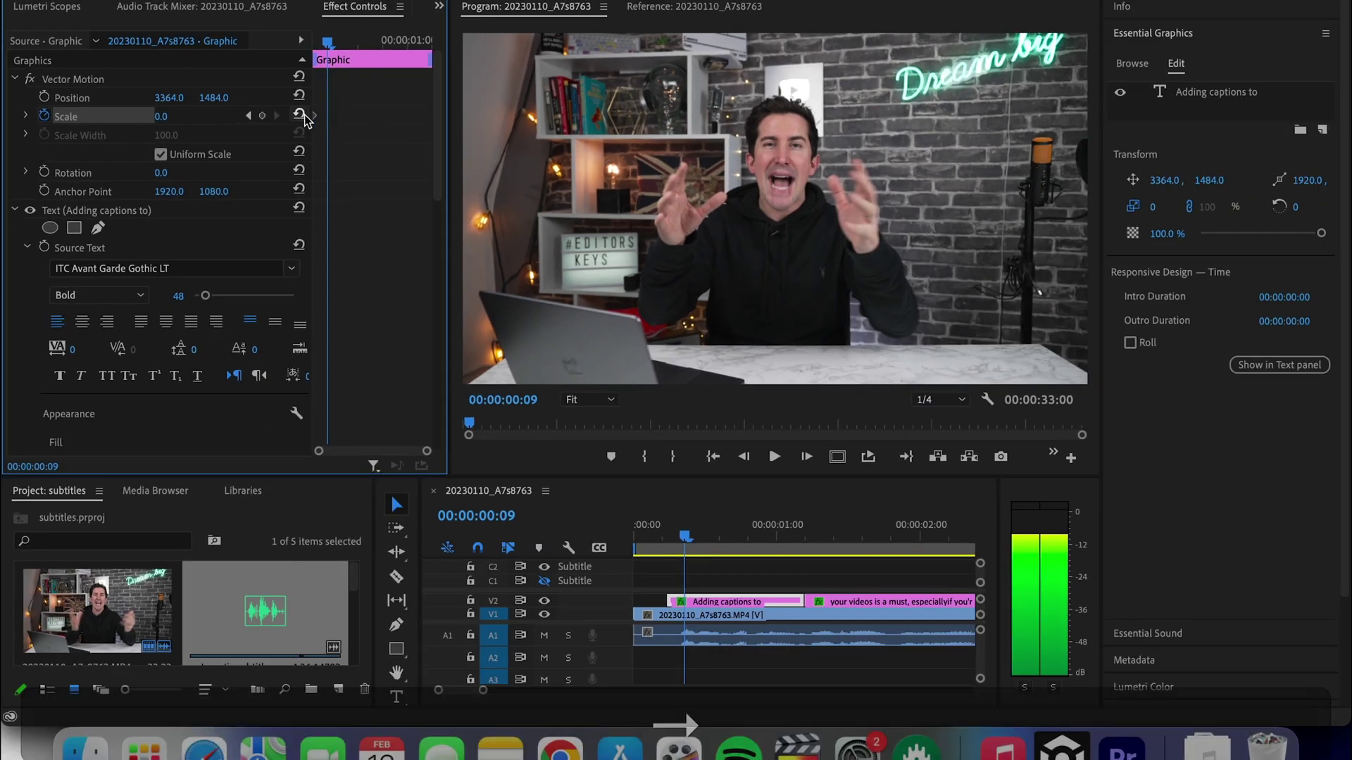
left_click(301, 114)
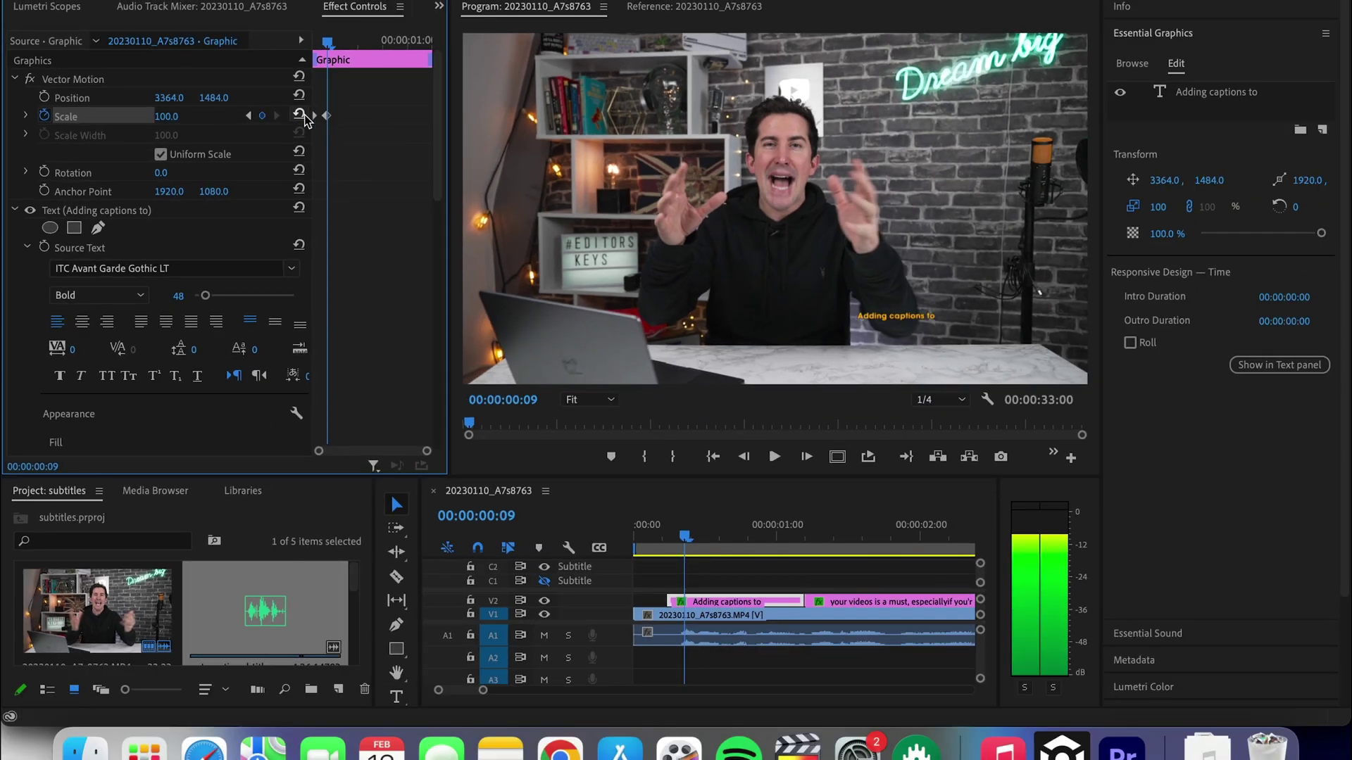
key("super+z")
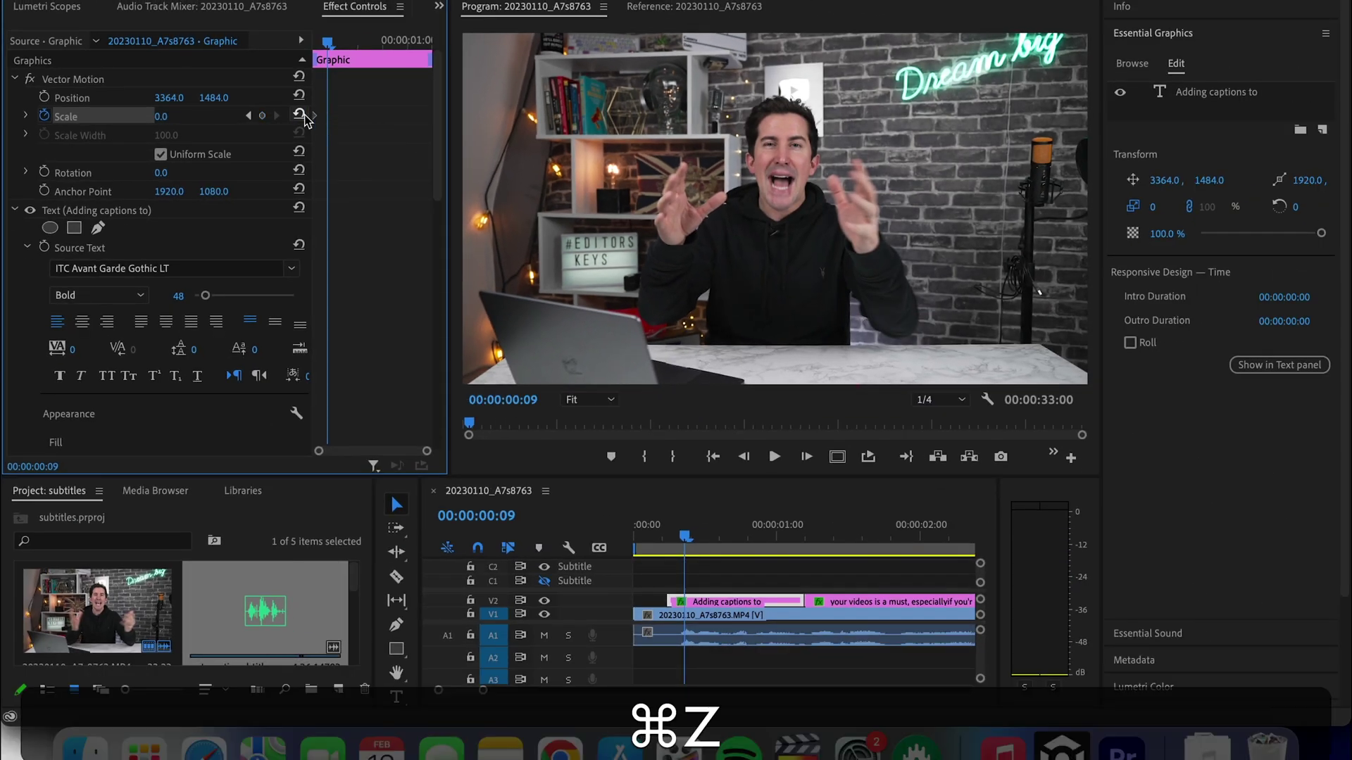
left_click_drag(157, 117, 171, 117)
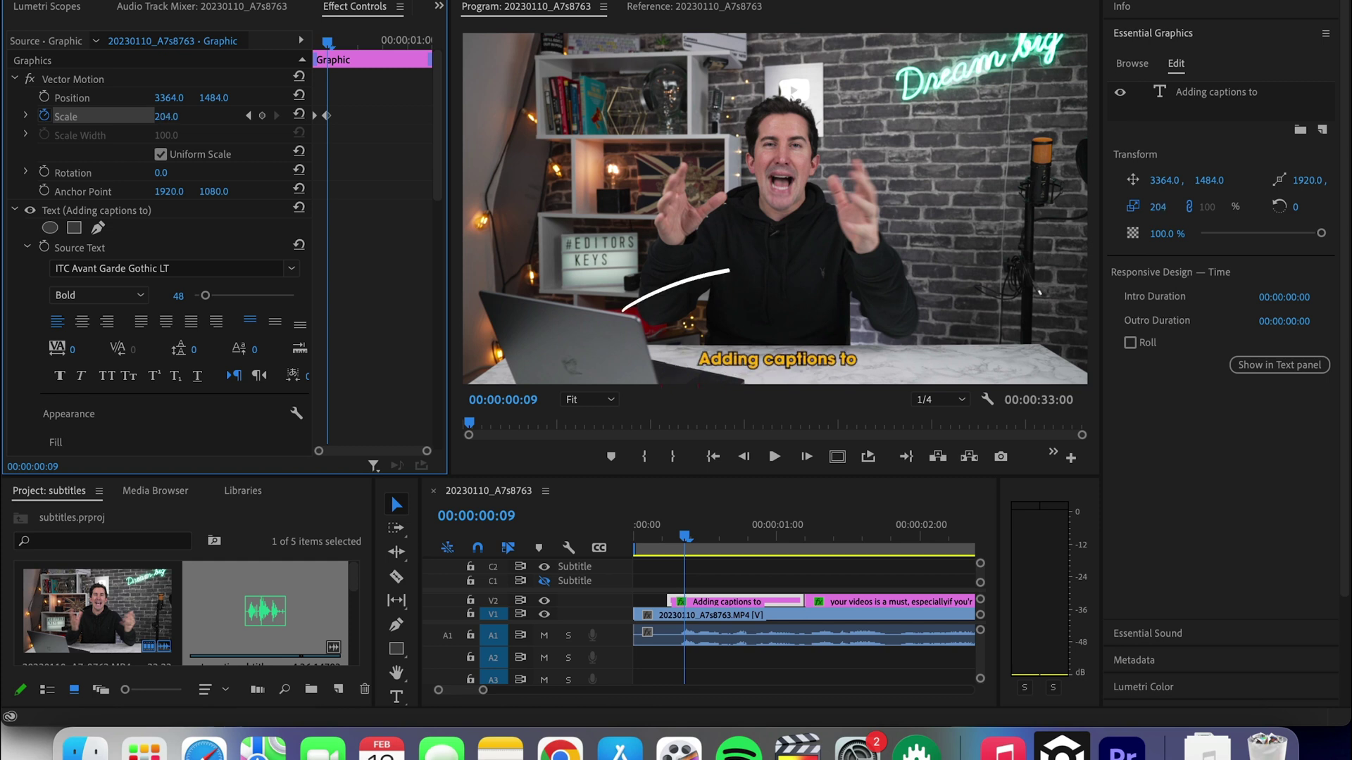
left_click_drag(303, 118, 307, 117)
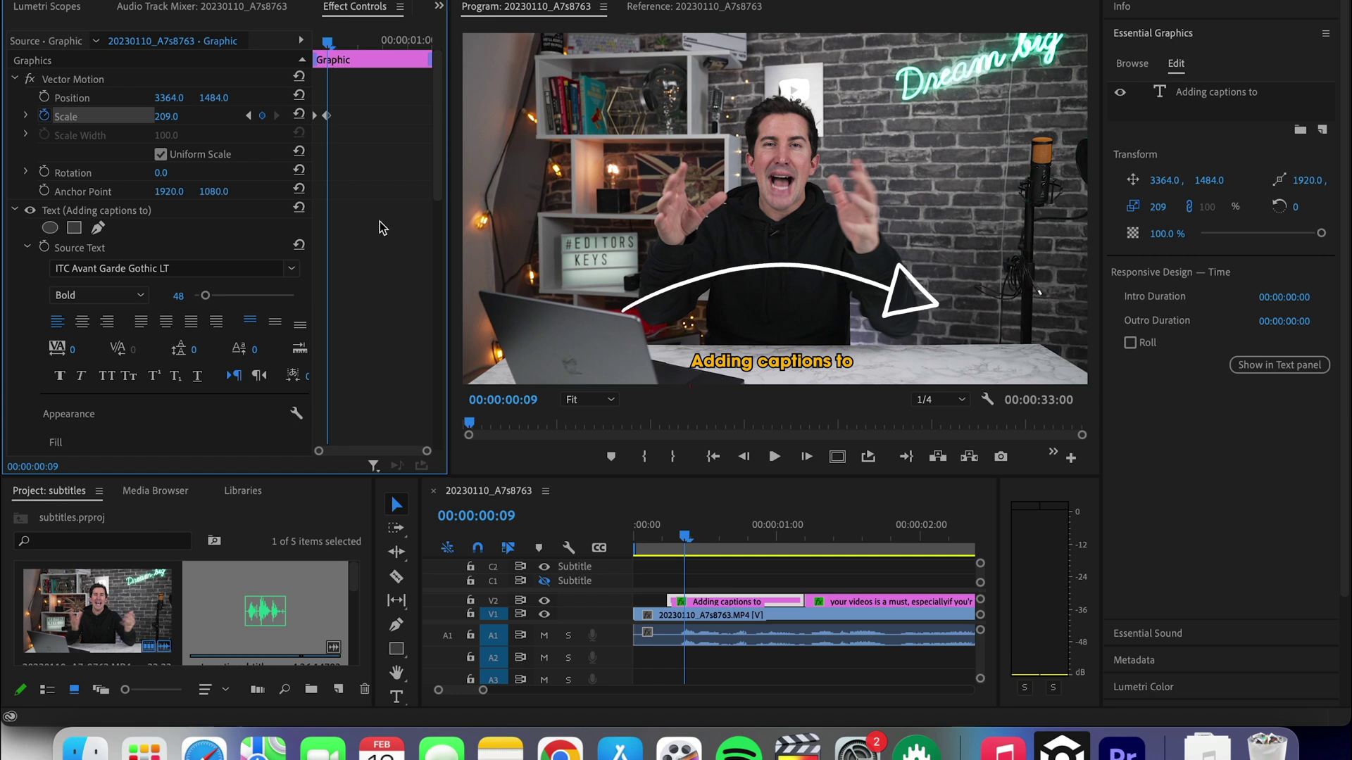
Step: Move the first graphic's Vector Motion anchor point to 1240, 1340 so it sits at the centre of the text
left_click(718, 528)
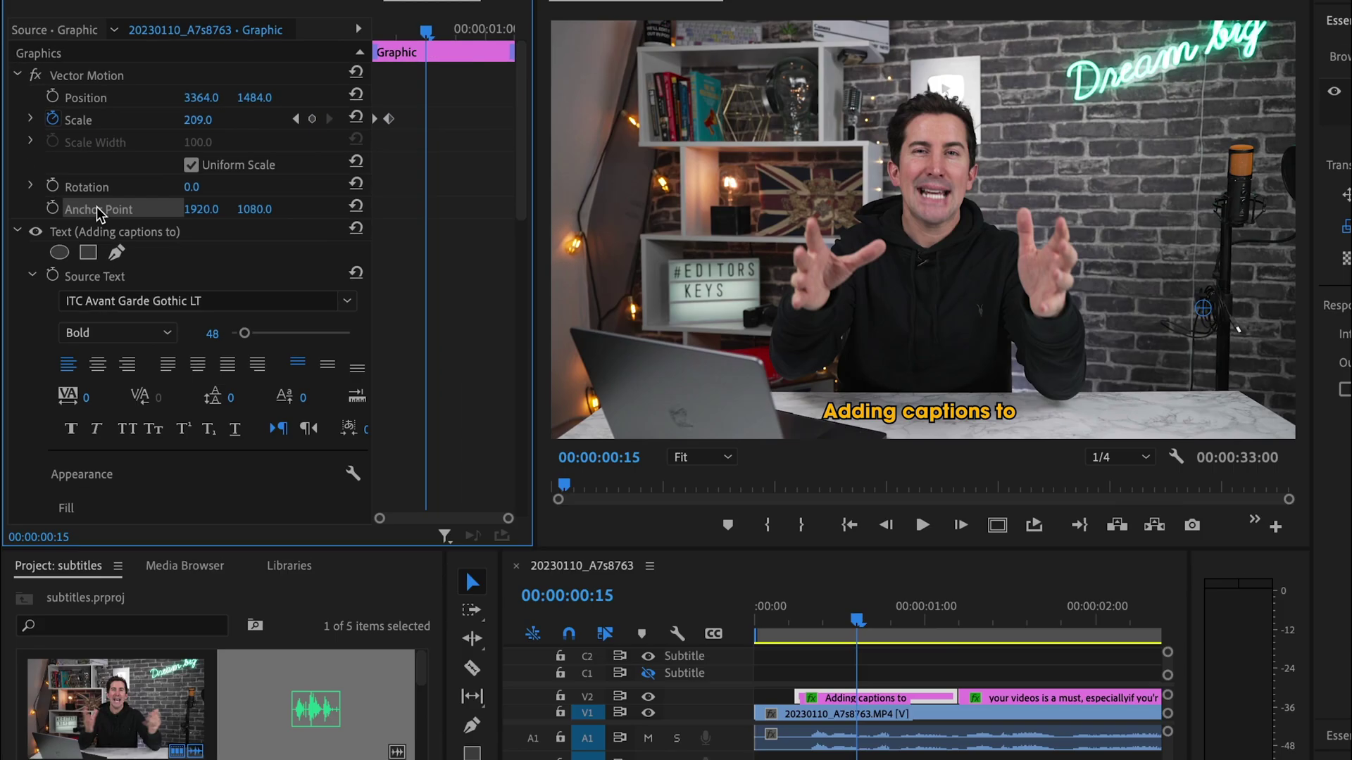
left_click(82, 191)
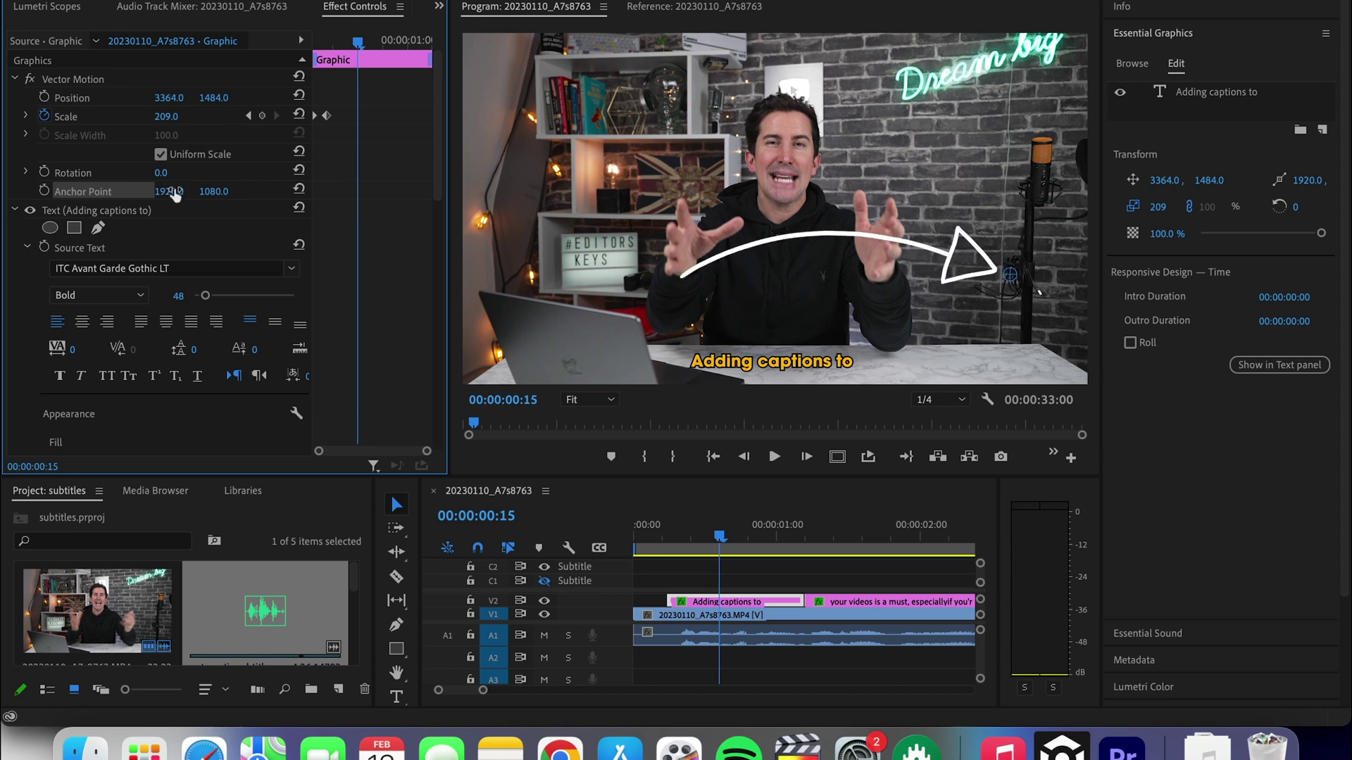
left_click_drag(169, 191, 217, 193)
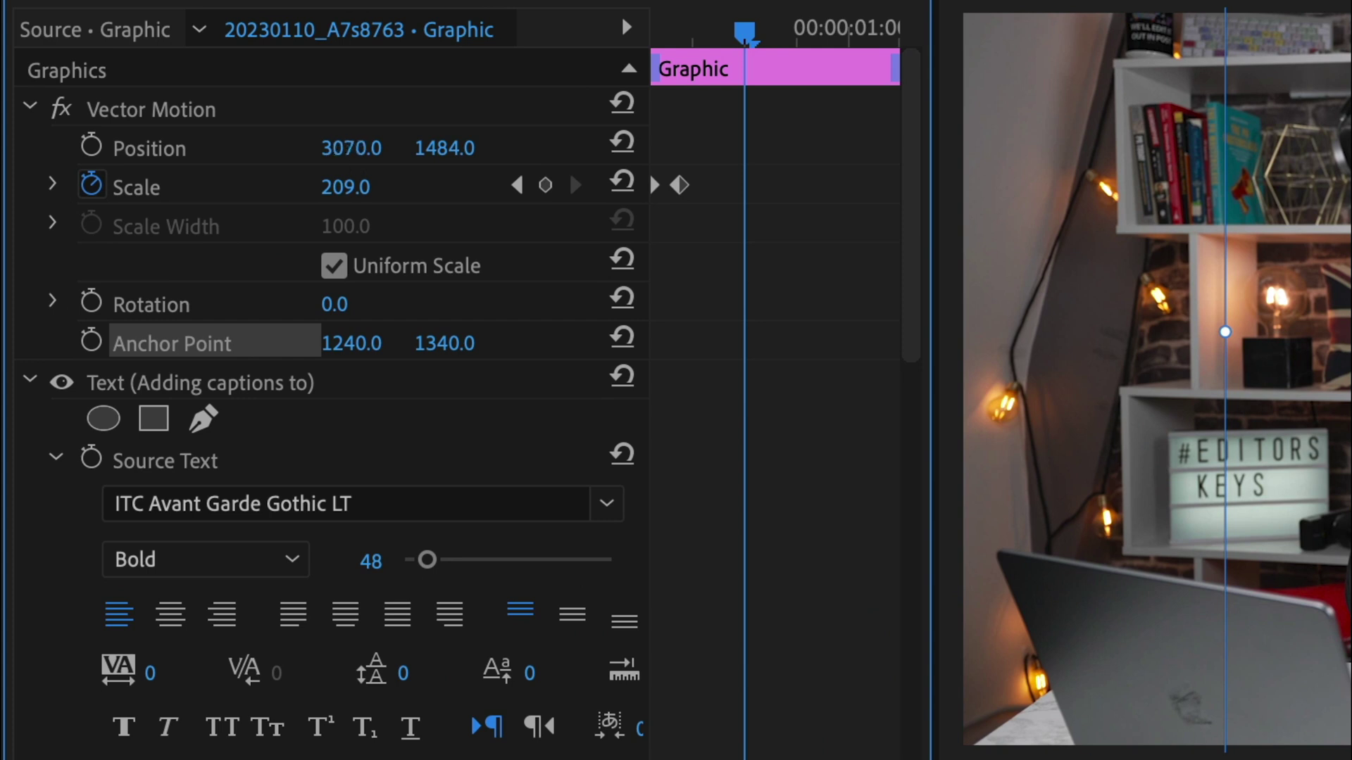
Step: Show the safe margins and reposition the first graphic to about 1945, 1982, centred low in the frame
left_click_drag(352, 148, 281, 148)
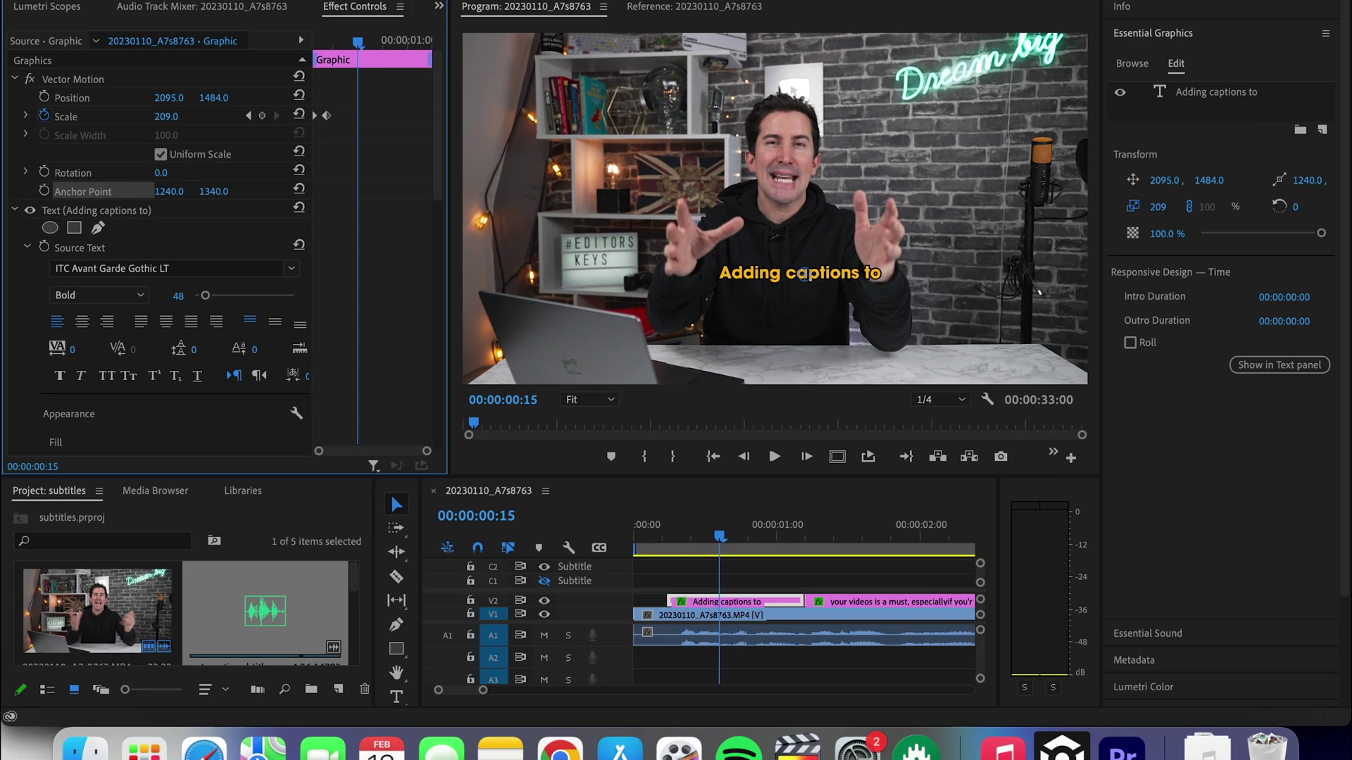
left_click(837, 456)
left_click_drag(225, 99, 283, 99)
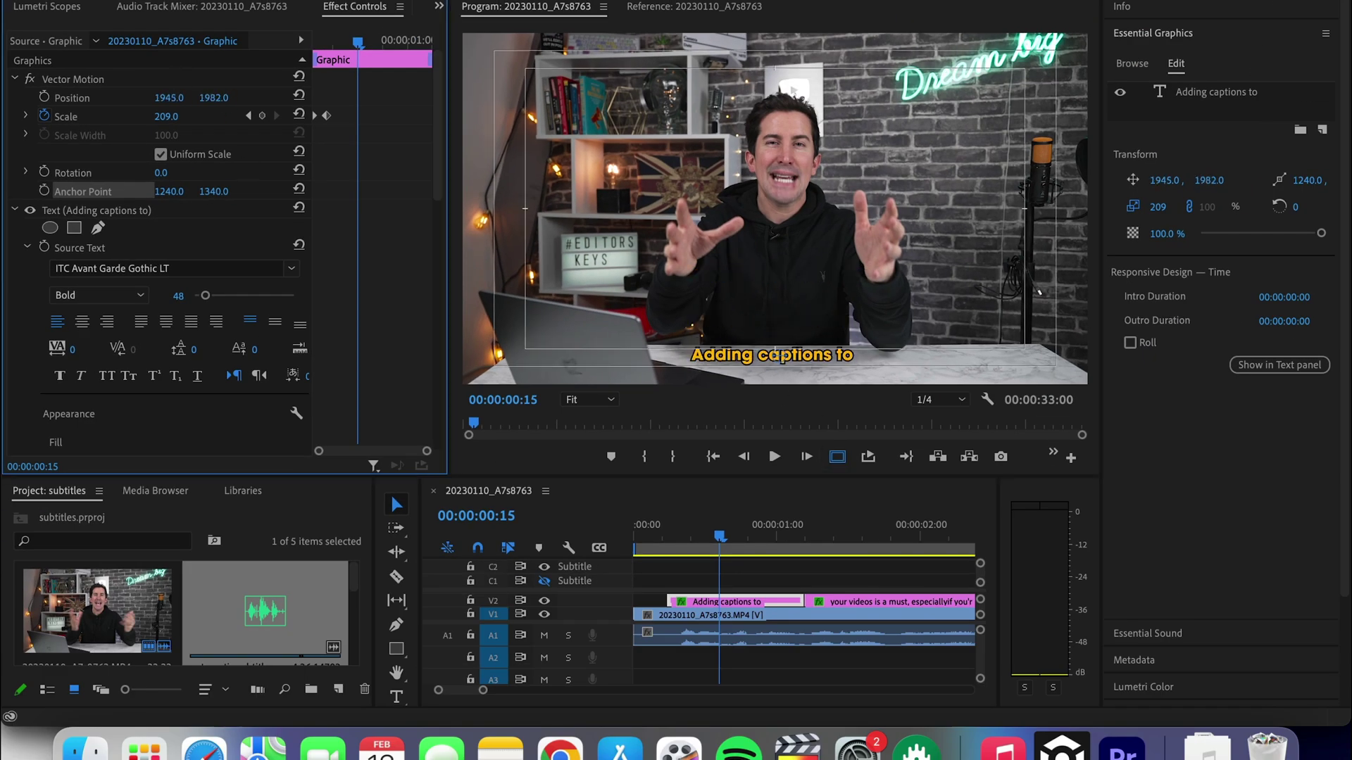
Step: Play the opening from the start to check the first caption's scale-in animation, with and without safe margins
left_click(646, 528)
key("space")
key("space")
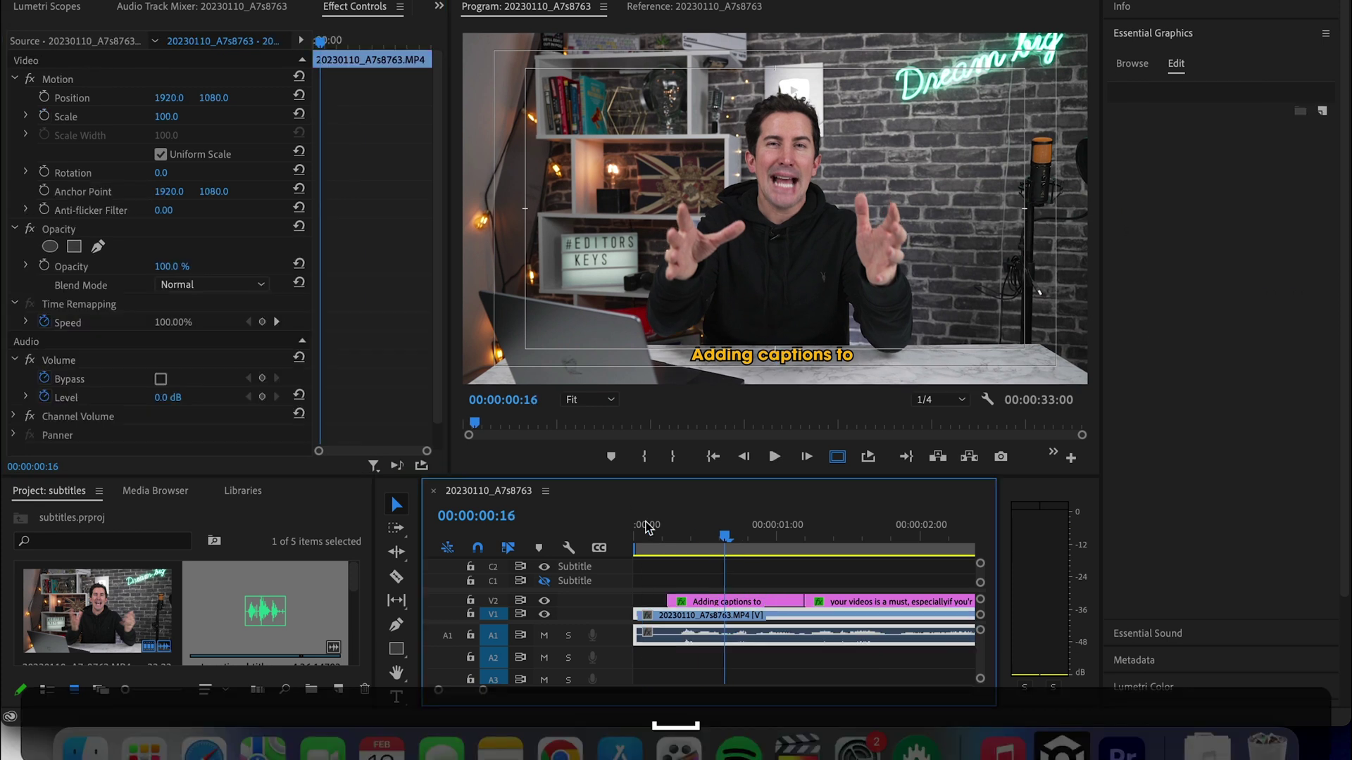
left_click(835, 457)
left_click(649, 527)
key("space")
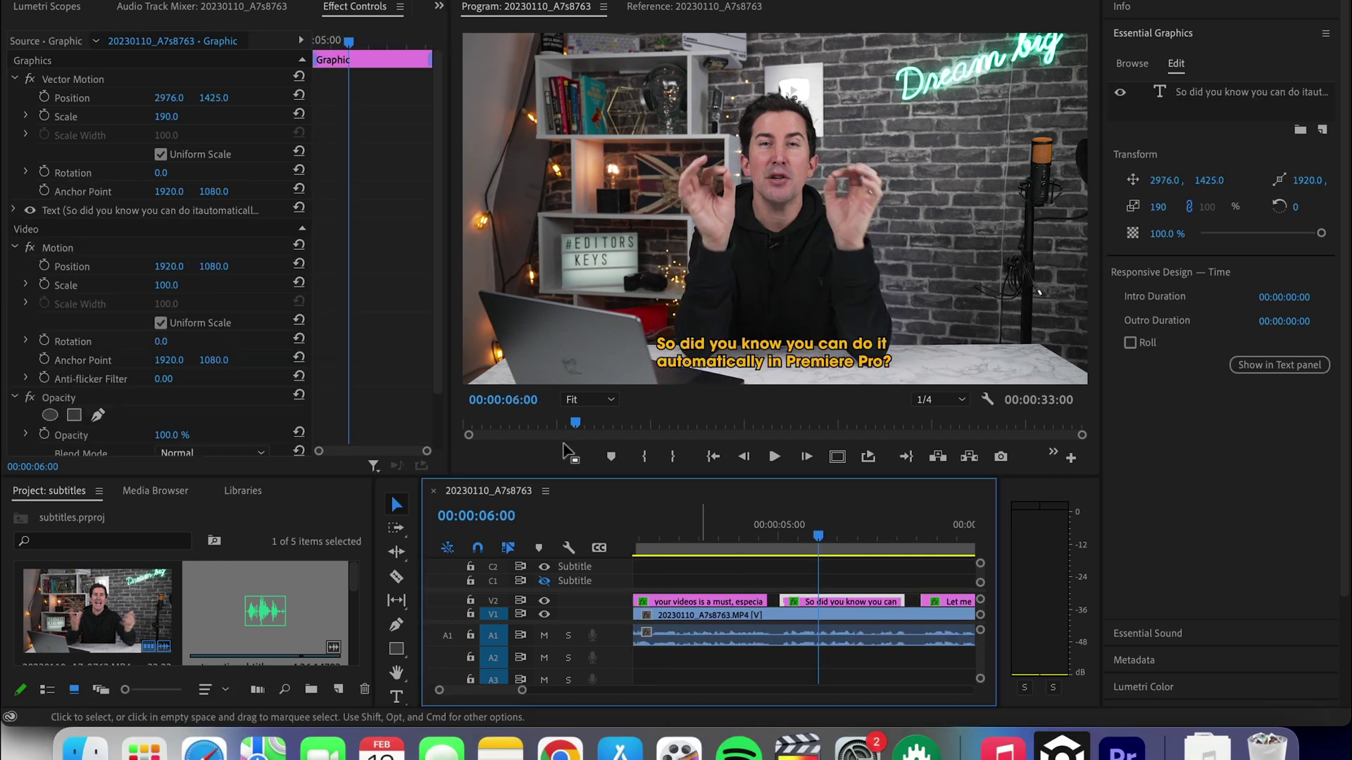
key("space")
left_click(838, 457)
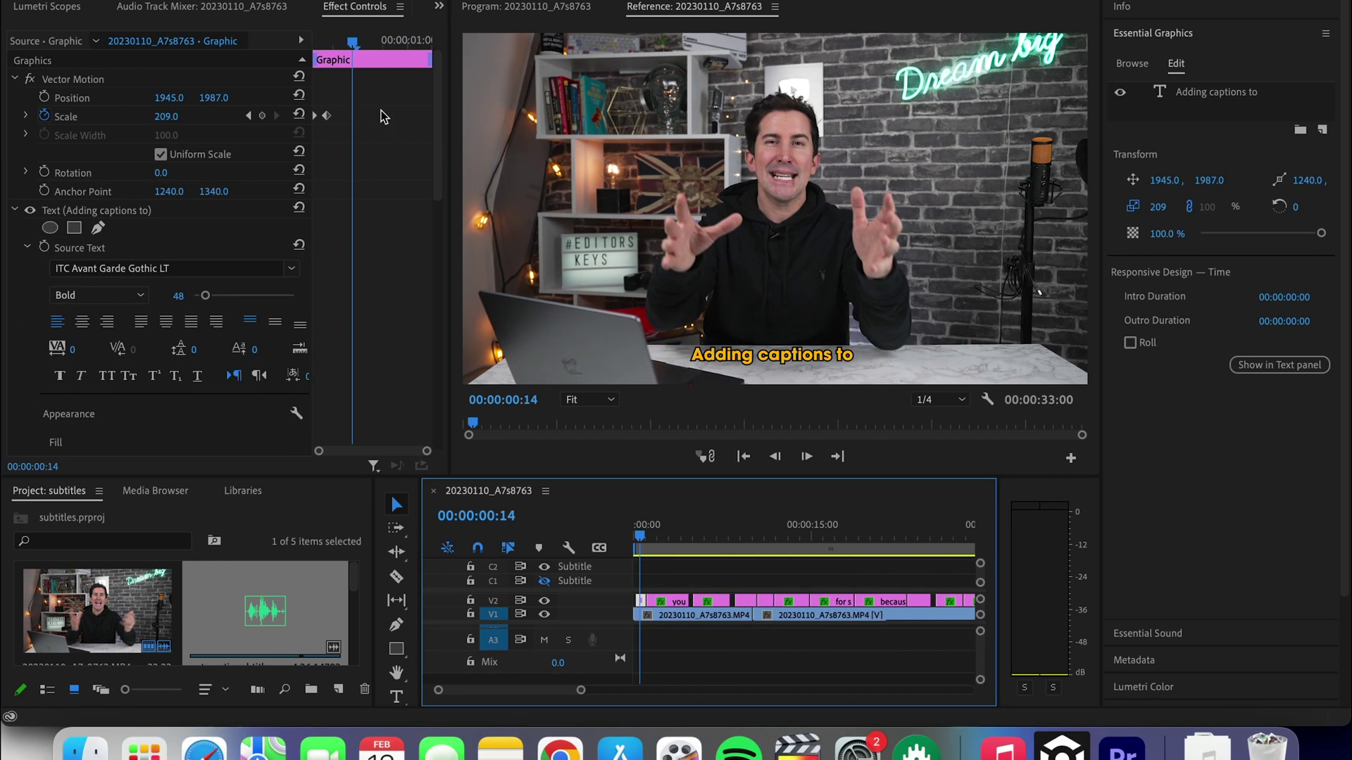
Step: Duplicate the first graphic's two scale keyframes at the end of the clip in reverse order for a pop-out
left_click_drag(377, 103, 270, 137)
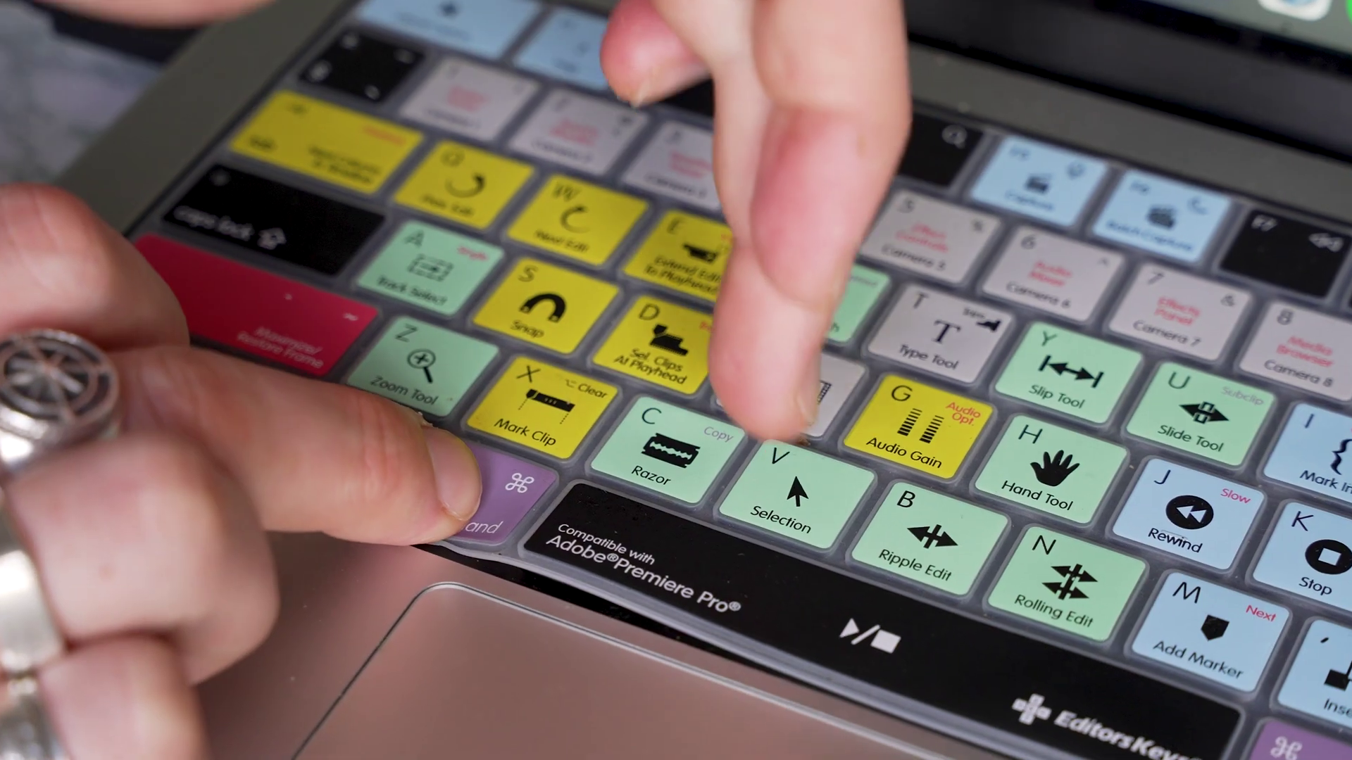
key("super+v")
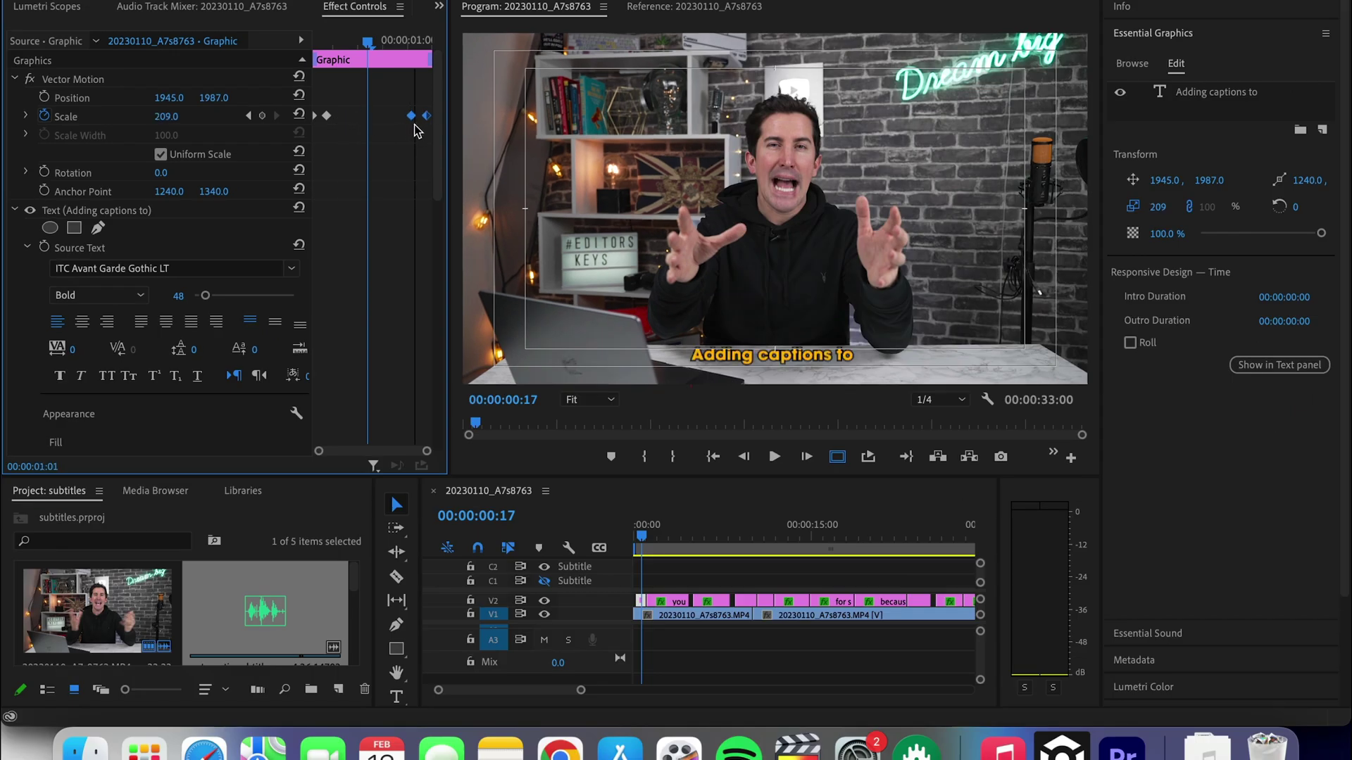
key("space")
Step: Apply Ease In to all four scale keyframes of the "Adding captions to" graphic
left_click_drag(316, 88, 518, 146)
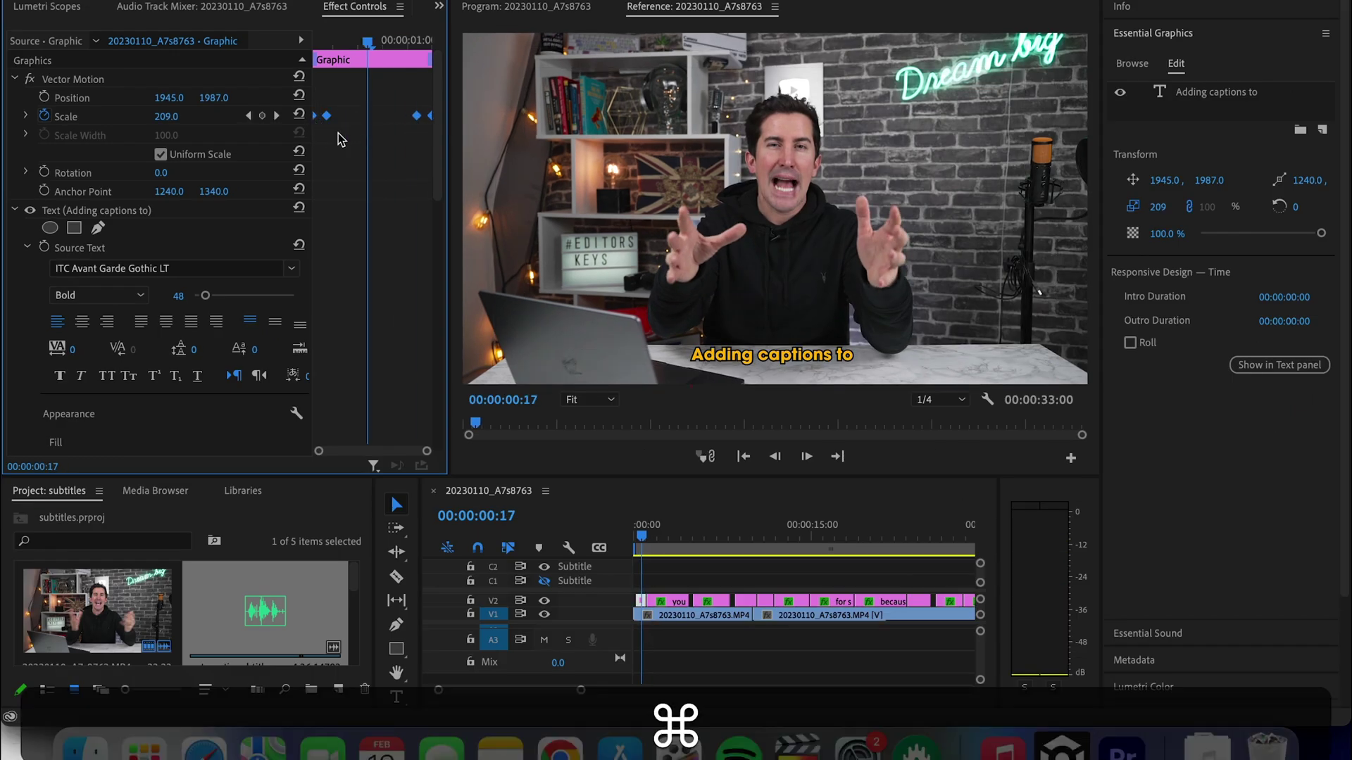
right_click(328, 118)
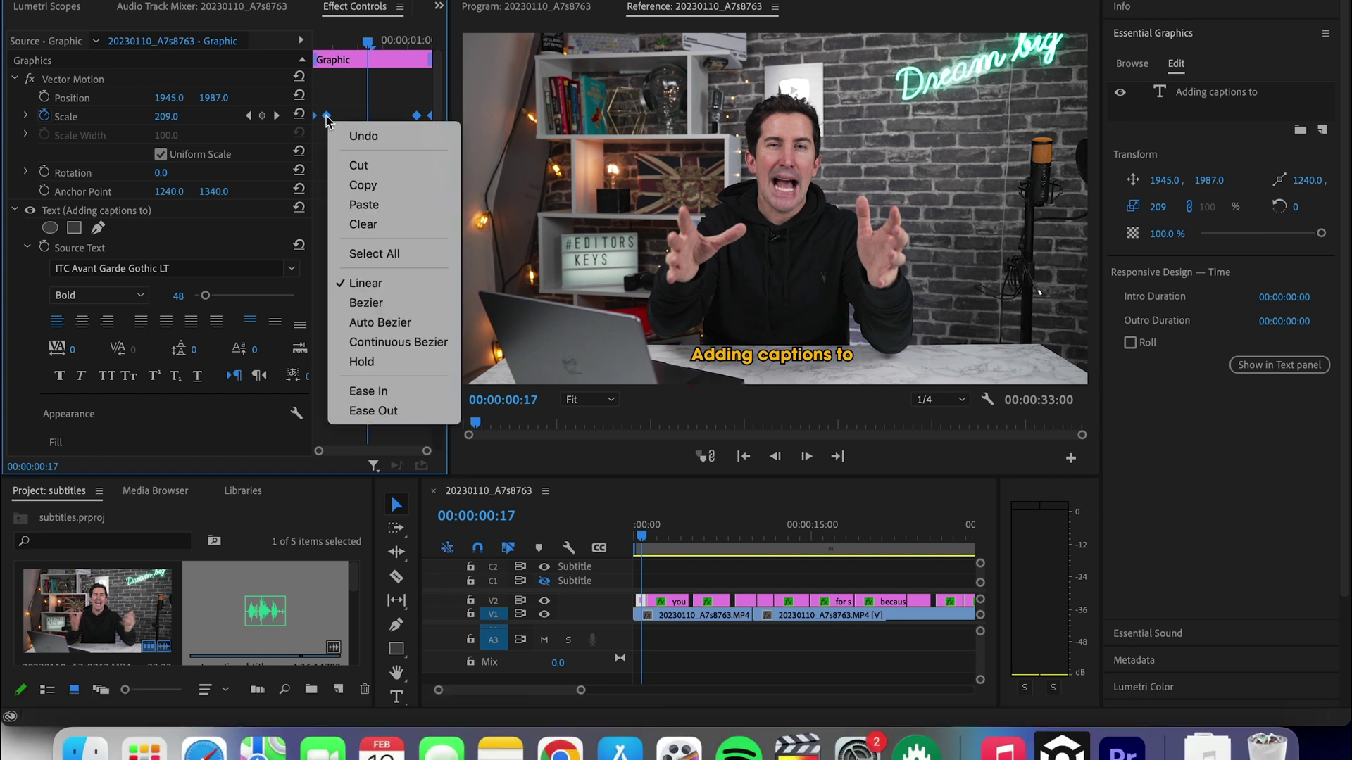
left_click(373, 390)
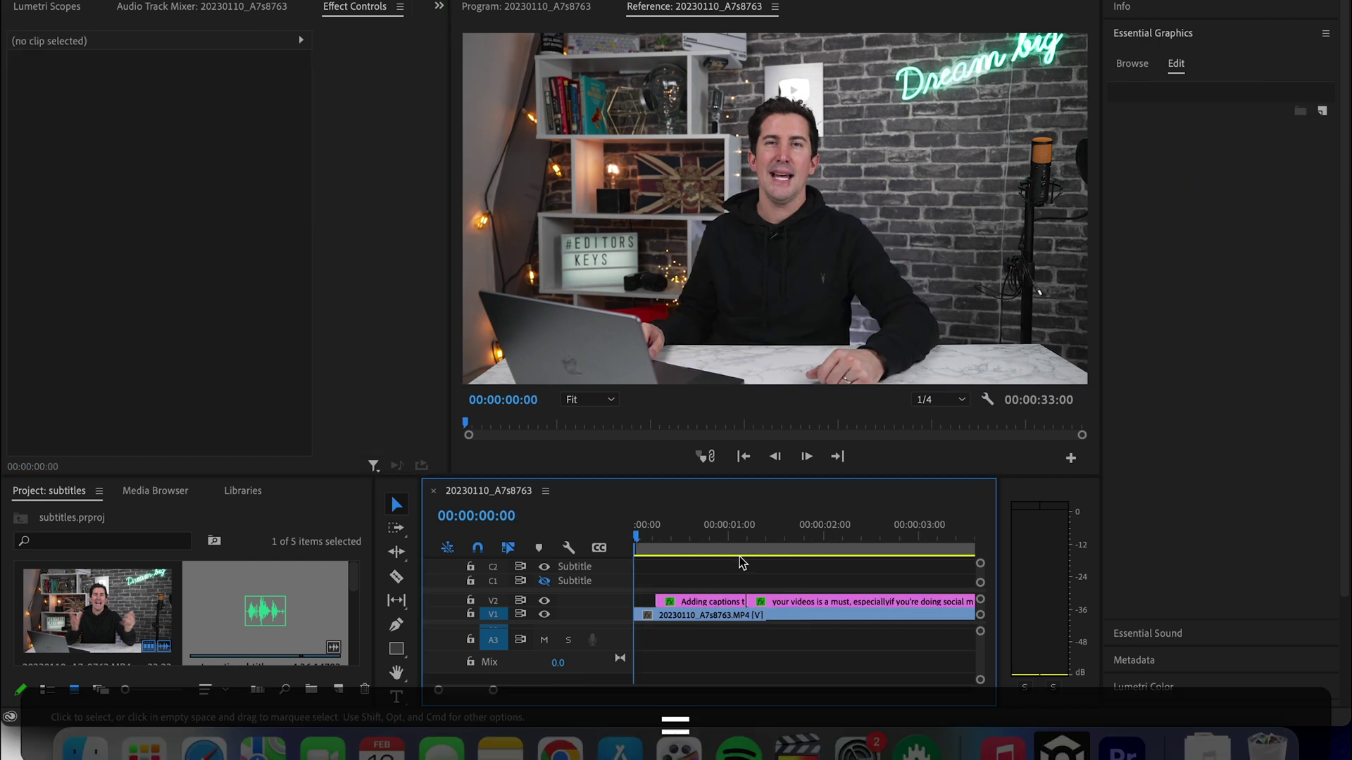
Step: Play back the opening to check the pop in and out animation on the first two caption graphics
key("space")
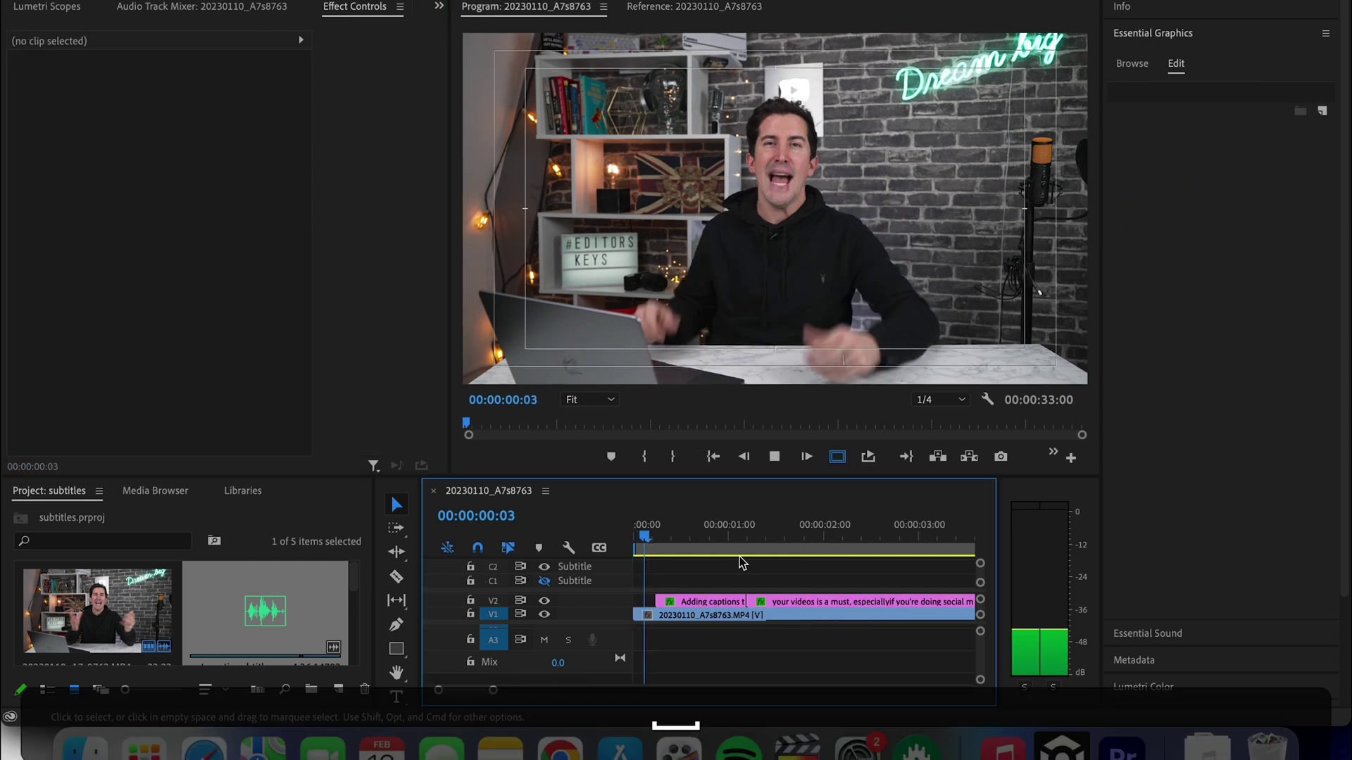
key("space")
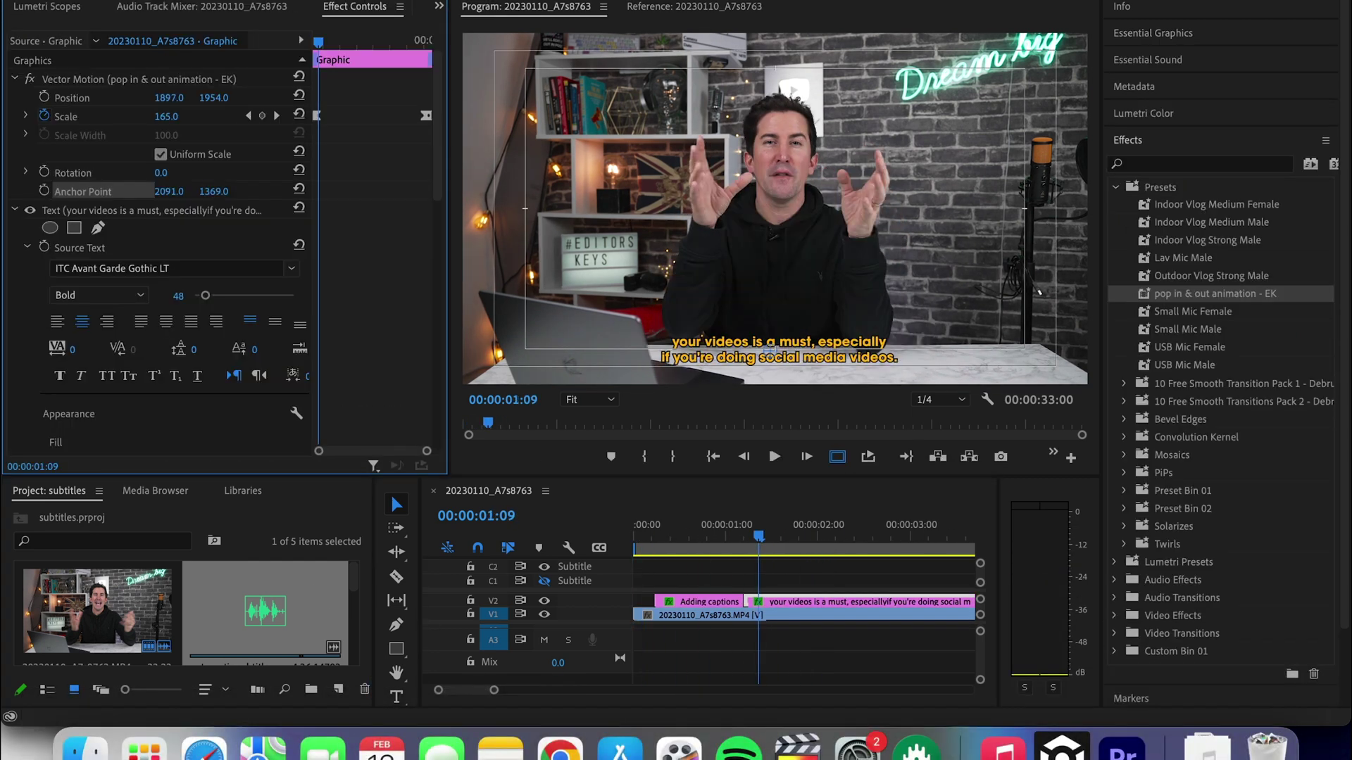
left_click(860, 616)
key("space")
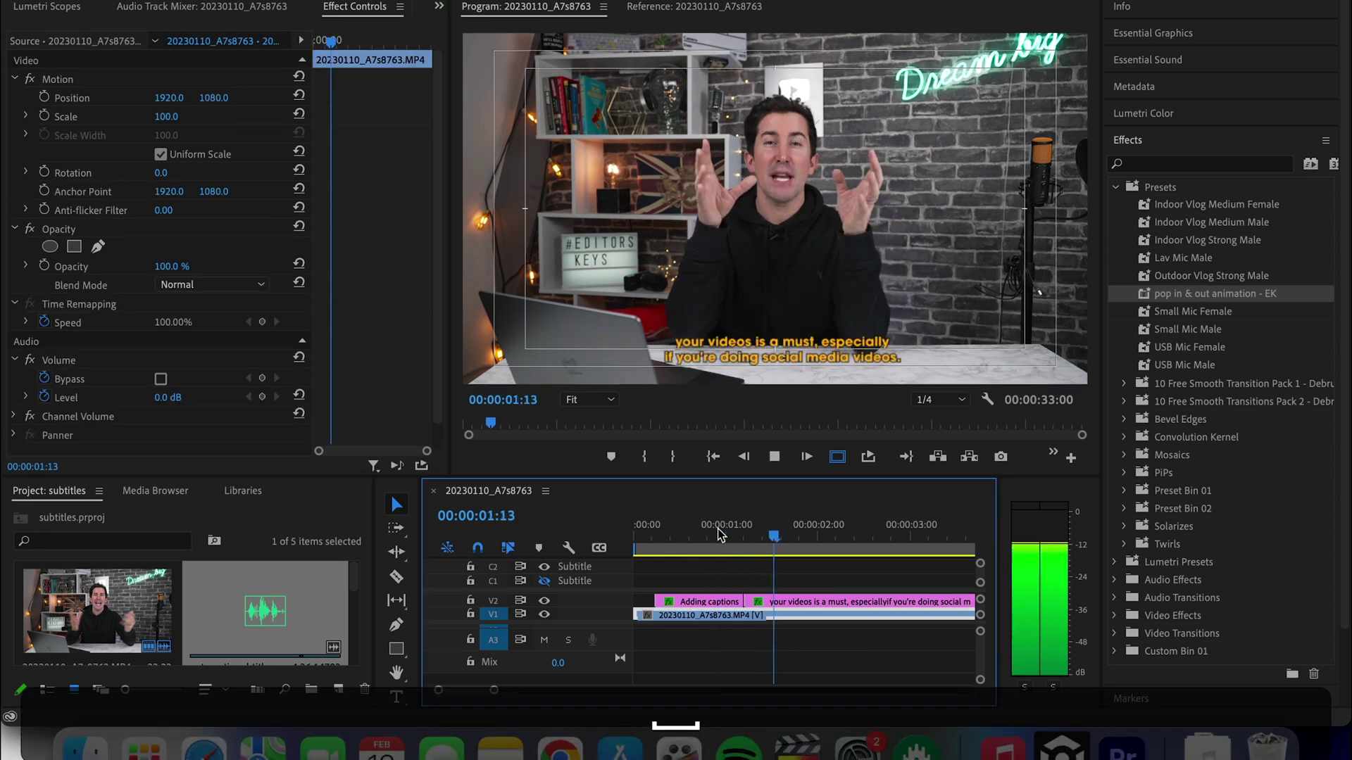
scroll(861, 625, "right", 3)
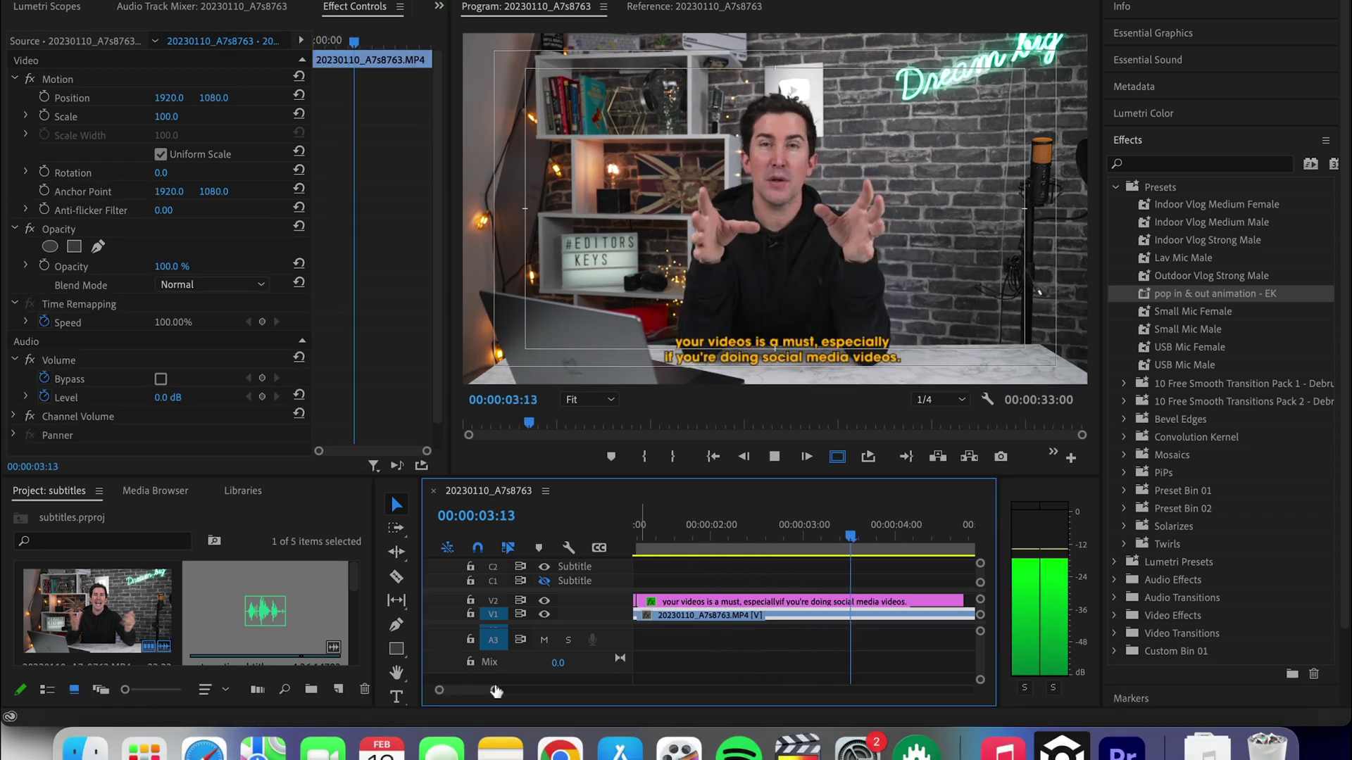
left_click_drag(497, 690, 514, 691)
key("space")
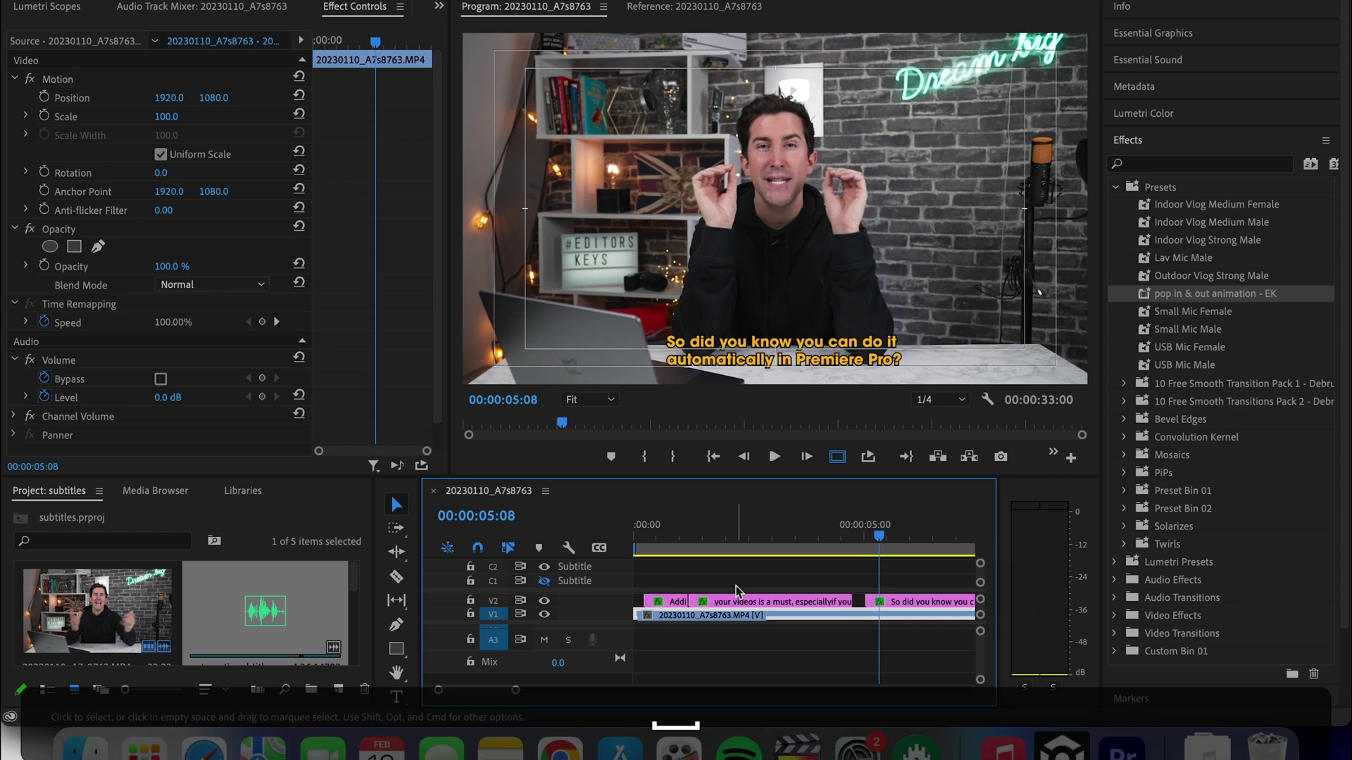
Step: Apply the "pop in & out animation - EK" preset to the "So did you know you can do it" graphic
left_click(931, 603)
left_click(1193, 295)
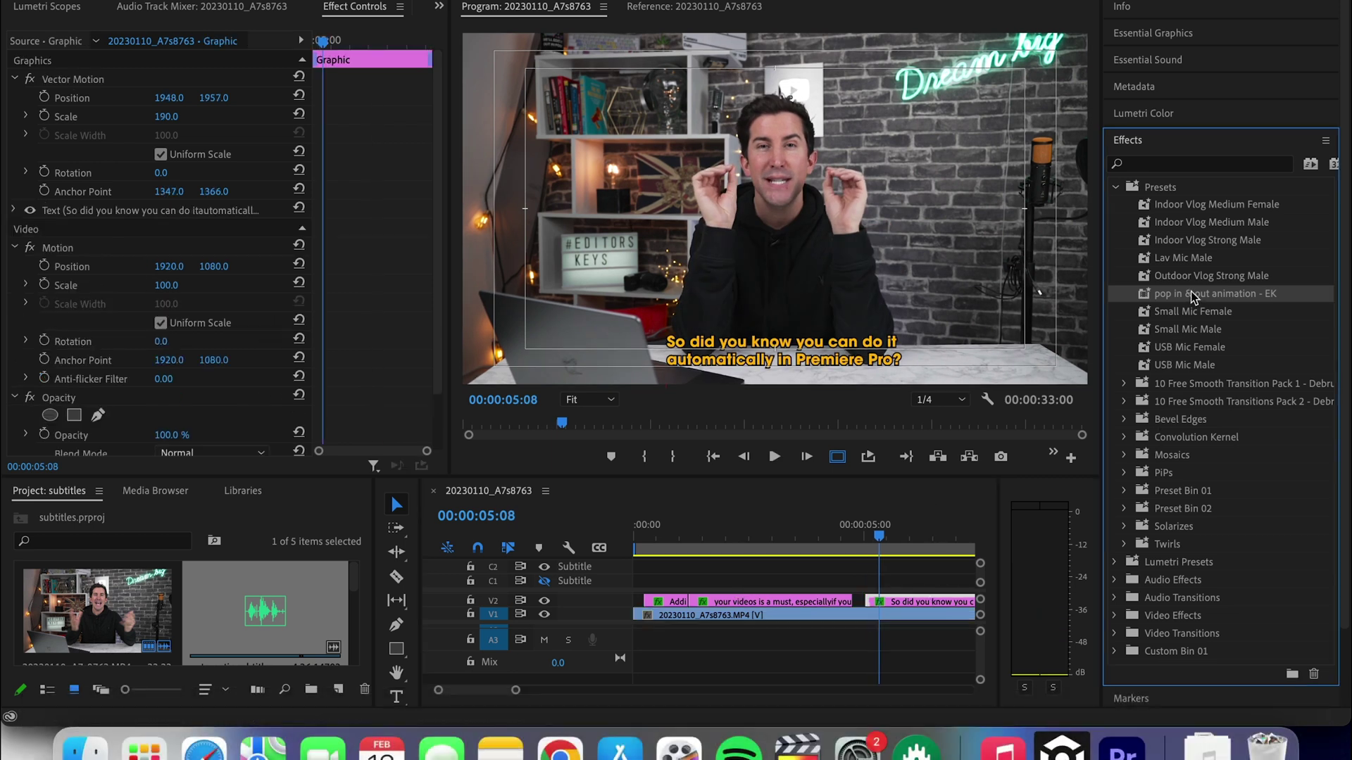
left_click_drag(901, 600, 901, 603)
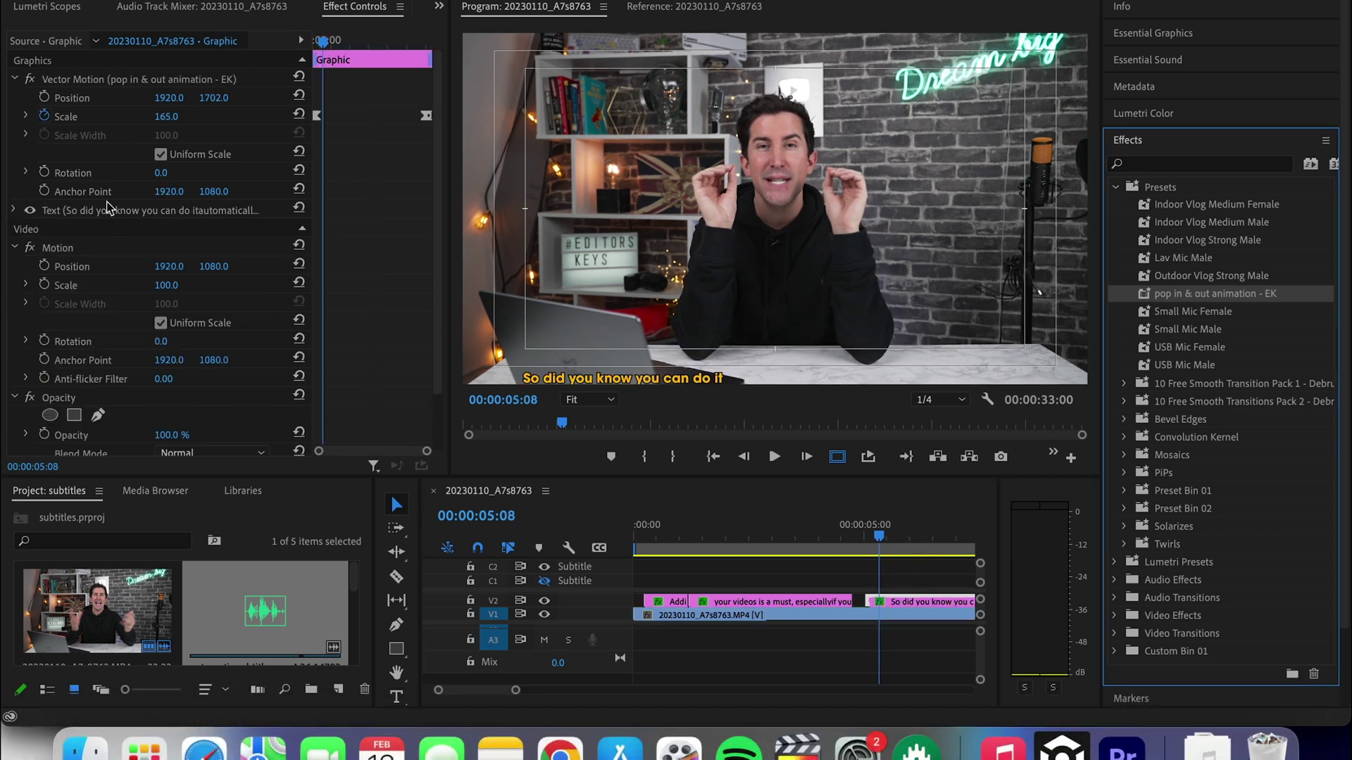
Step: Adjust the third graphic's anchor point and position to centre its text low in the frame, and preview its animation
left_click_drag(213, 192, 456, 192)
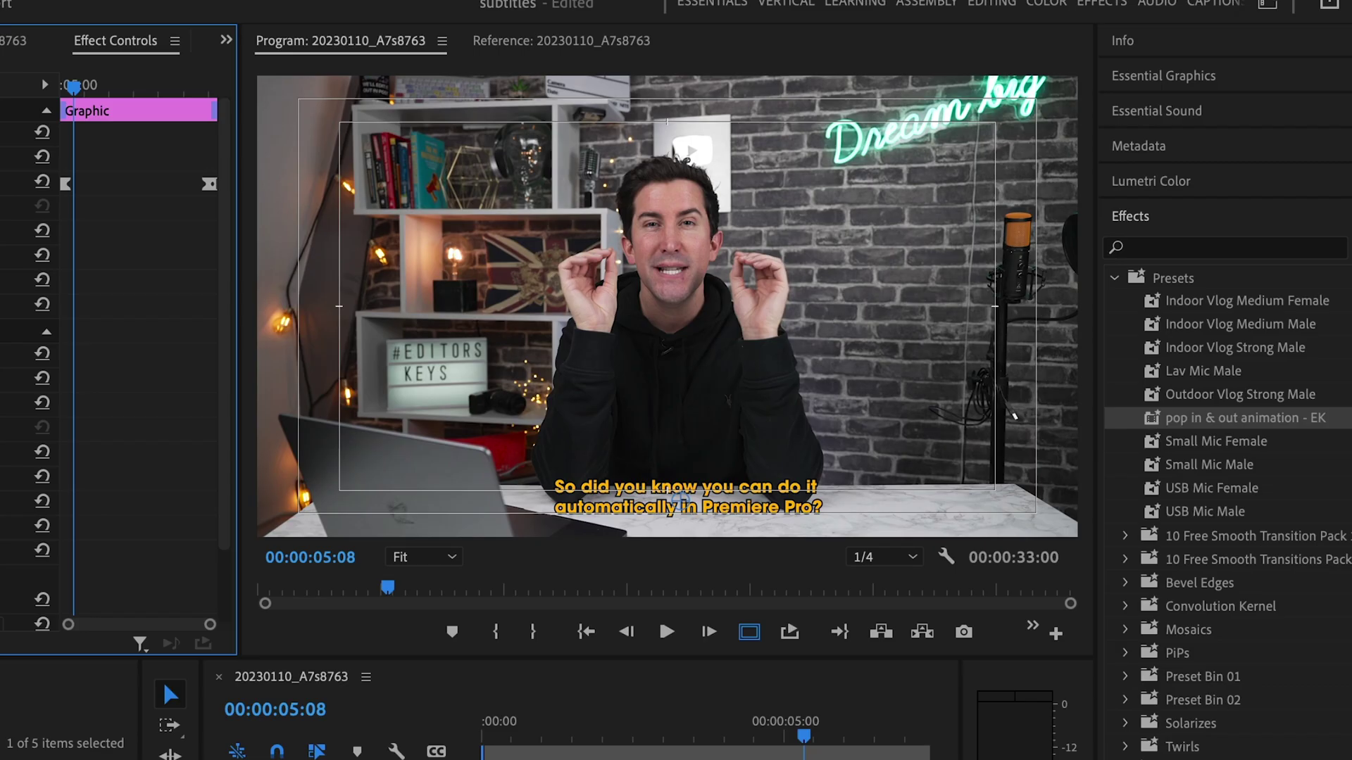
left_click(771, 737)
key("space")
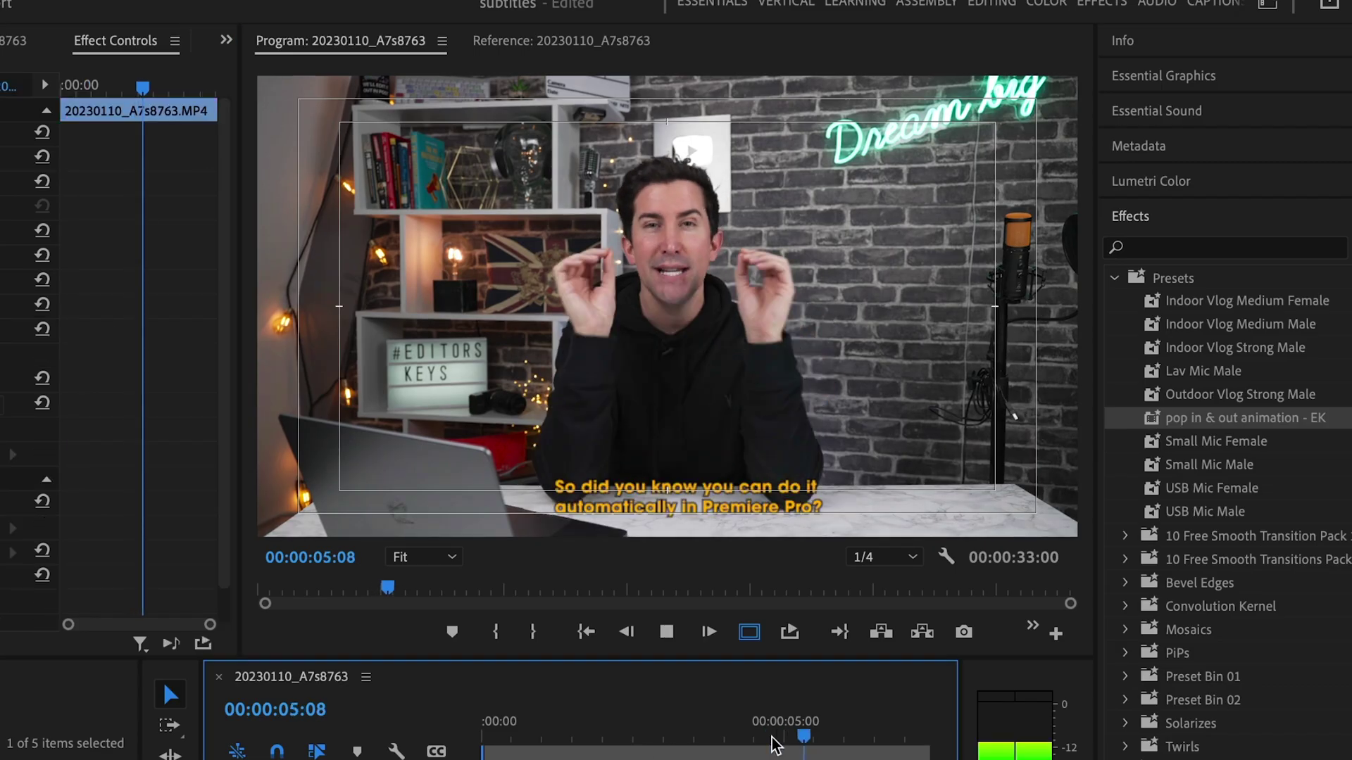